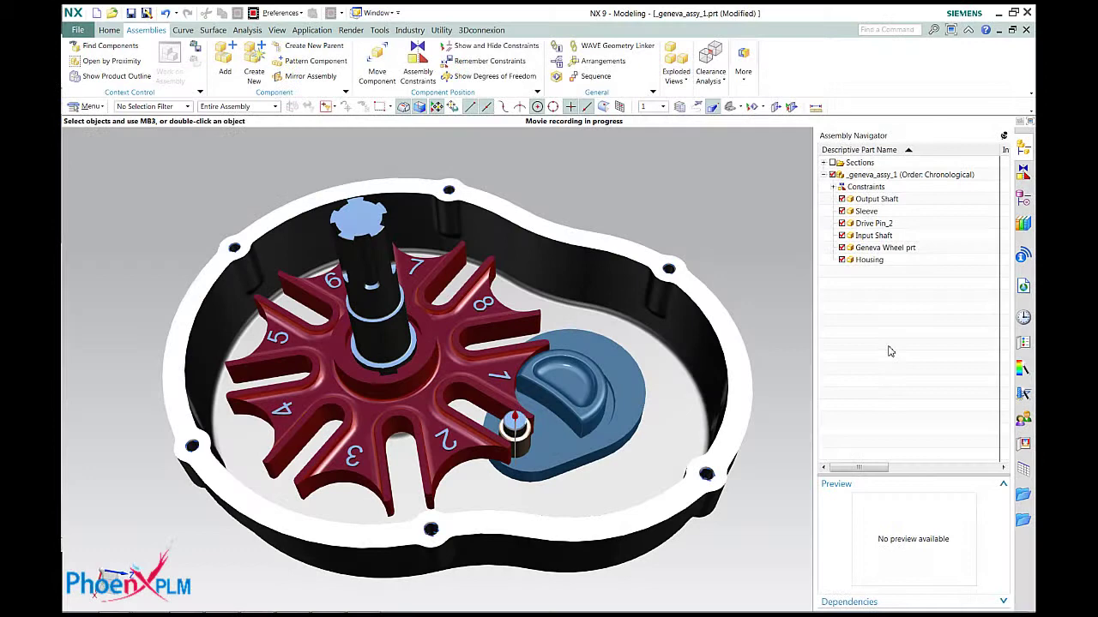
Identify the housing, drive pin, sleeve, output shaft and Geneva wheel components by highlighting each one in the assembly
click(868, 260)
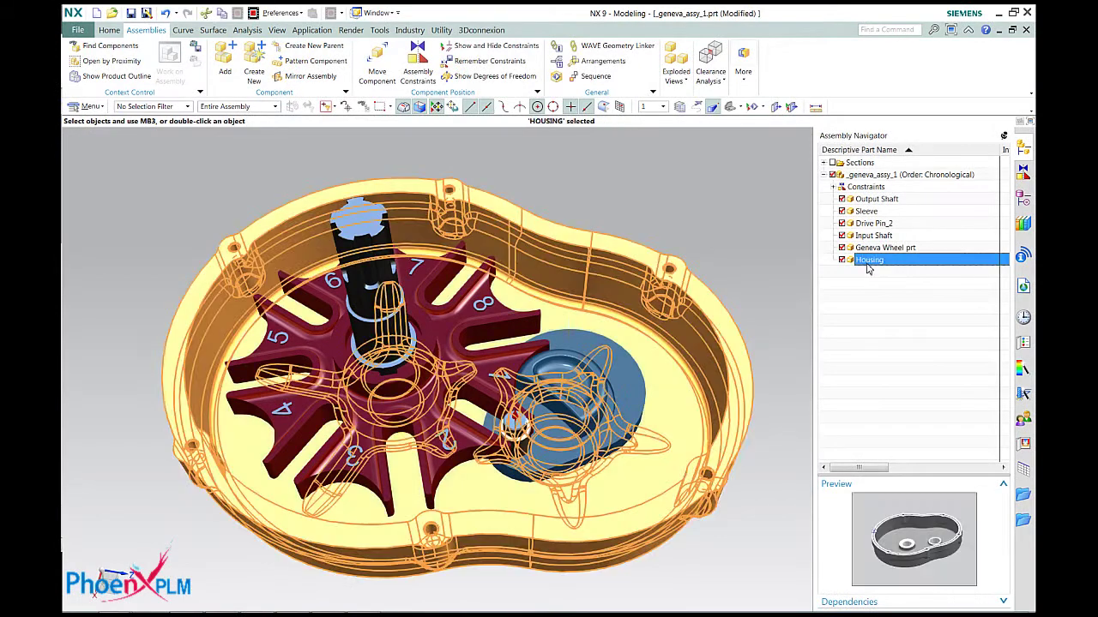
click(876, 334)
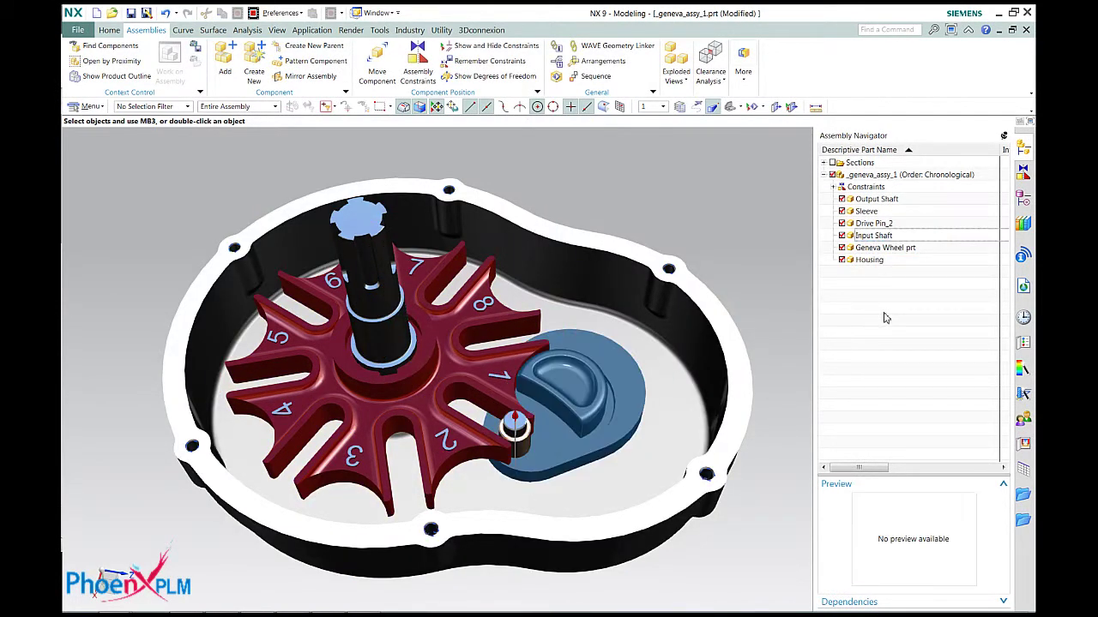
click(883, 225)
click(890, 313)
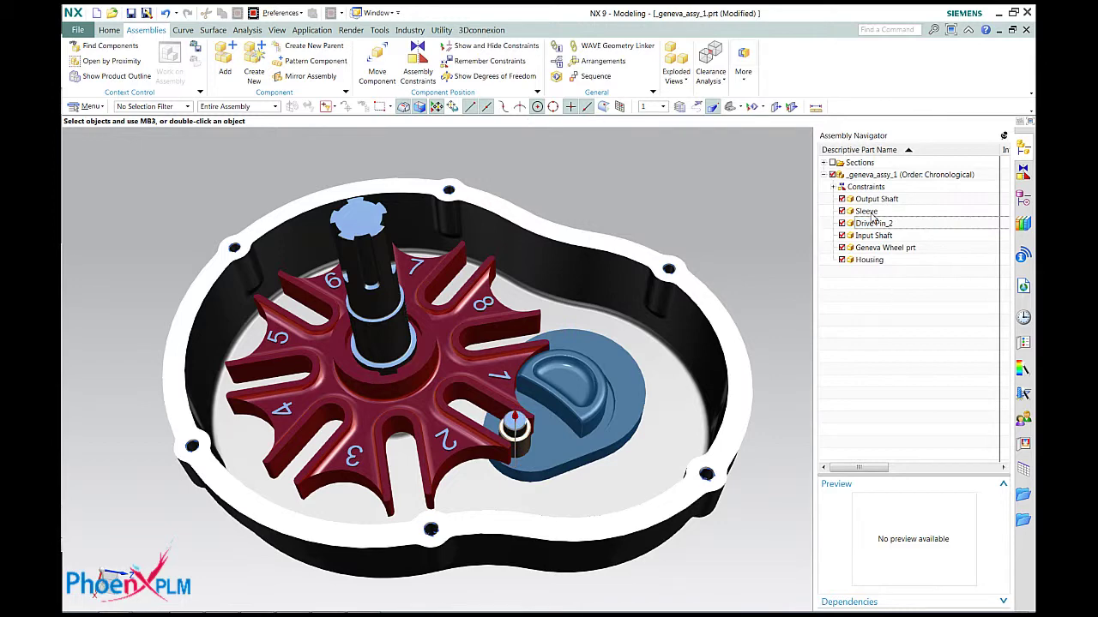
click(869, 213)
click(891, 311)
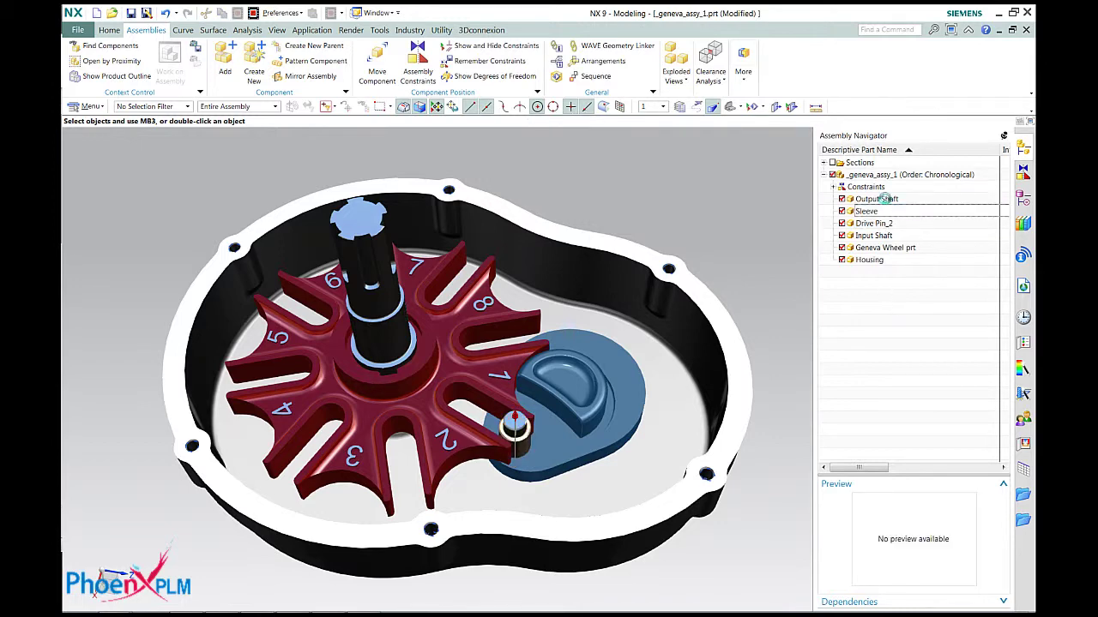
click(884, 199)
click(892, 249)
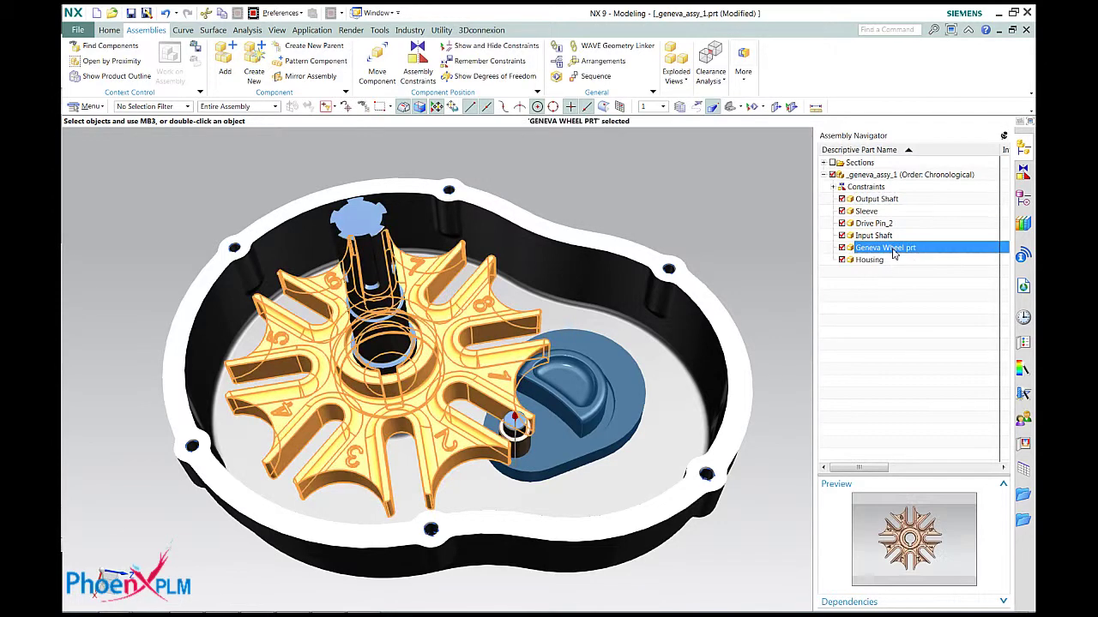
List the assembly constraints by component and examine the input shaft's concentric constraints to the sleeve, drive pin and housing
click(1023, 172)
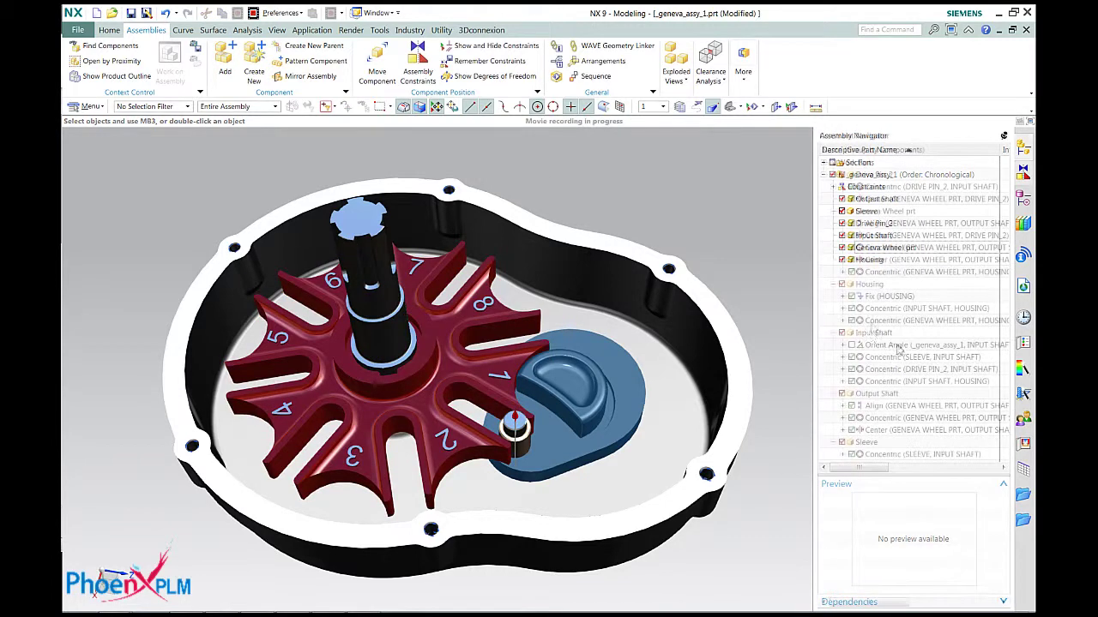
click(873, 333)
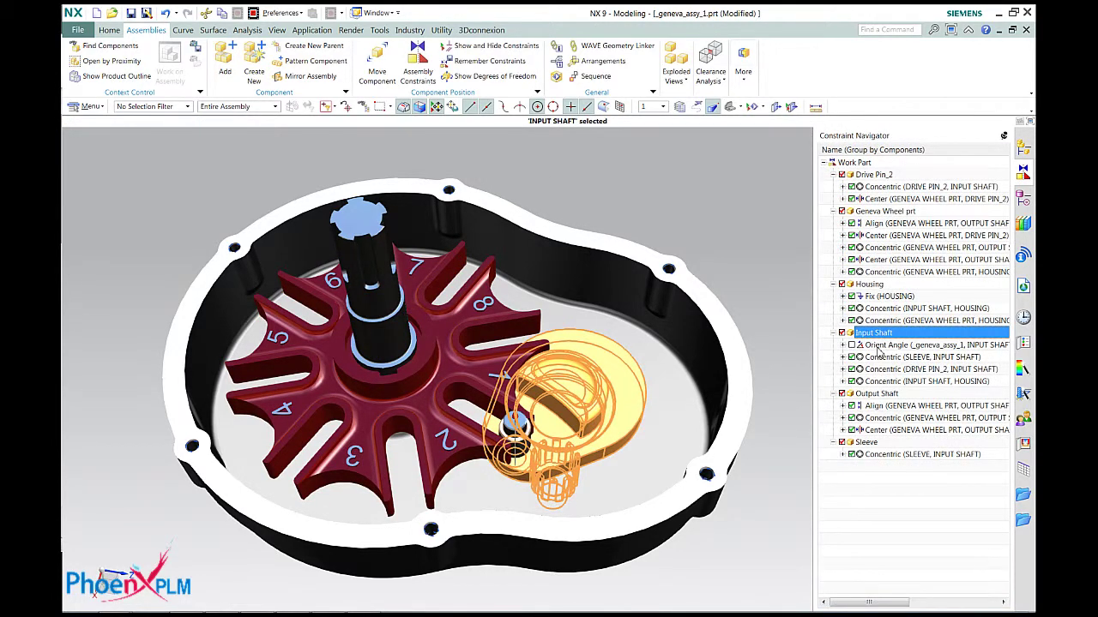
click(879, 357)
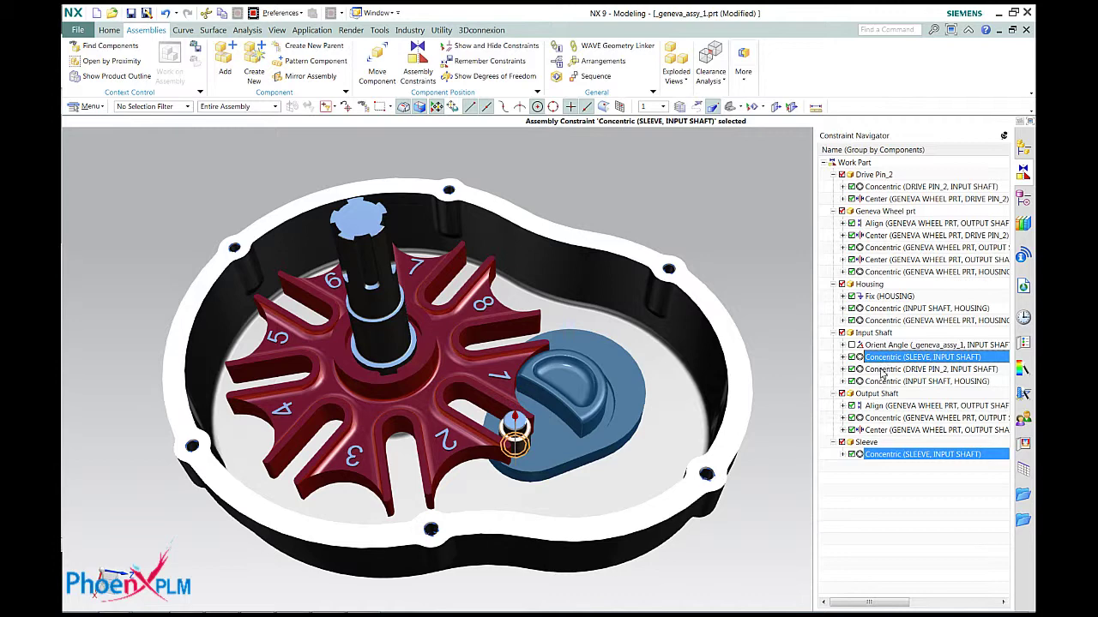
click(880, 370)
click(882, 382)
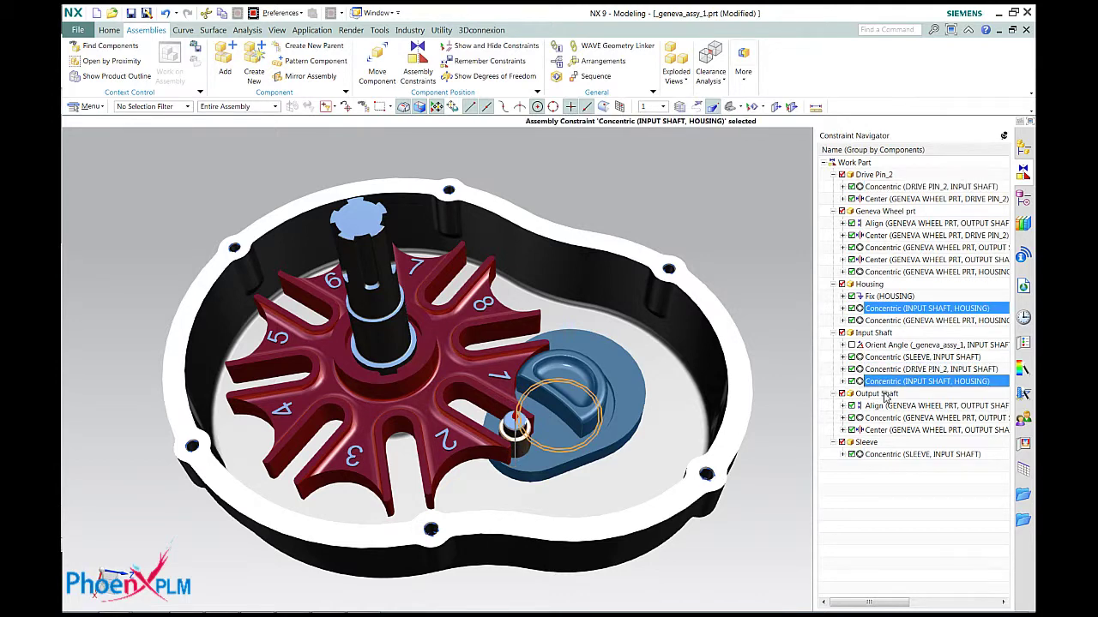
click(898, 512)
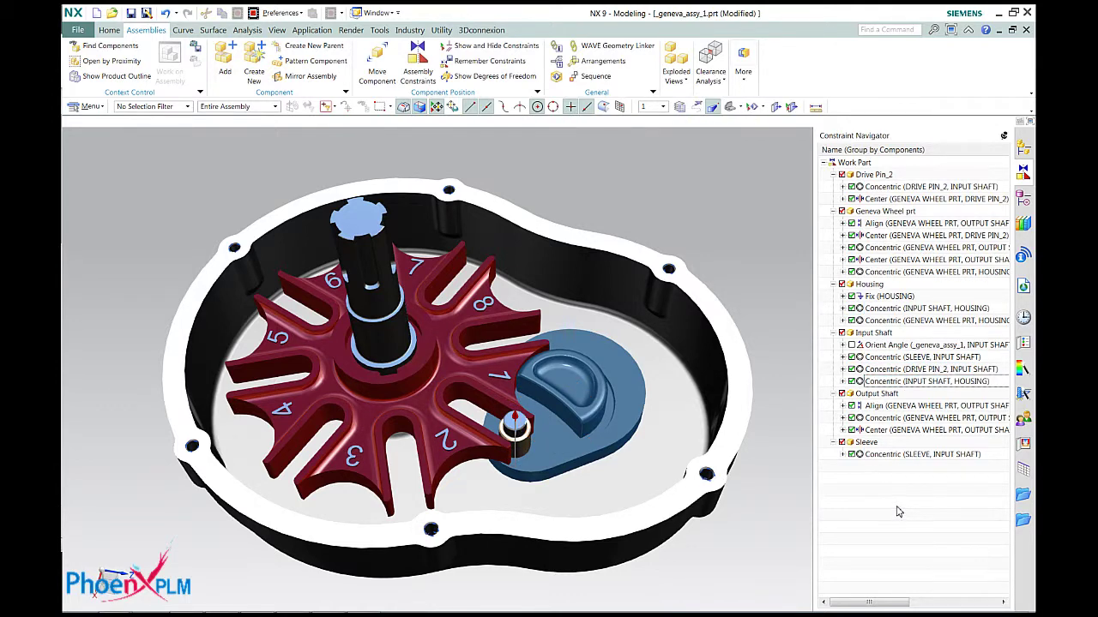
Examine the output shaft's align, concentric and center constraints to the Geneva wheel
click(881, 393)
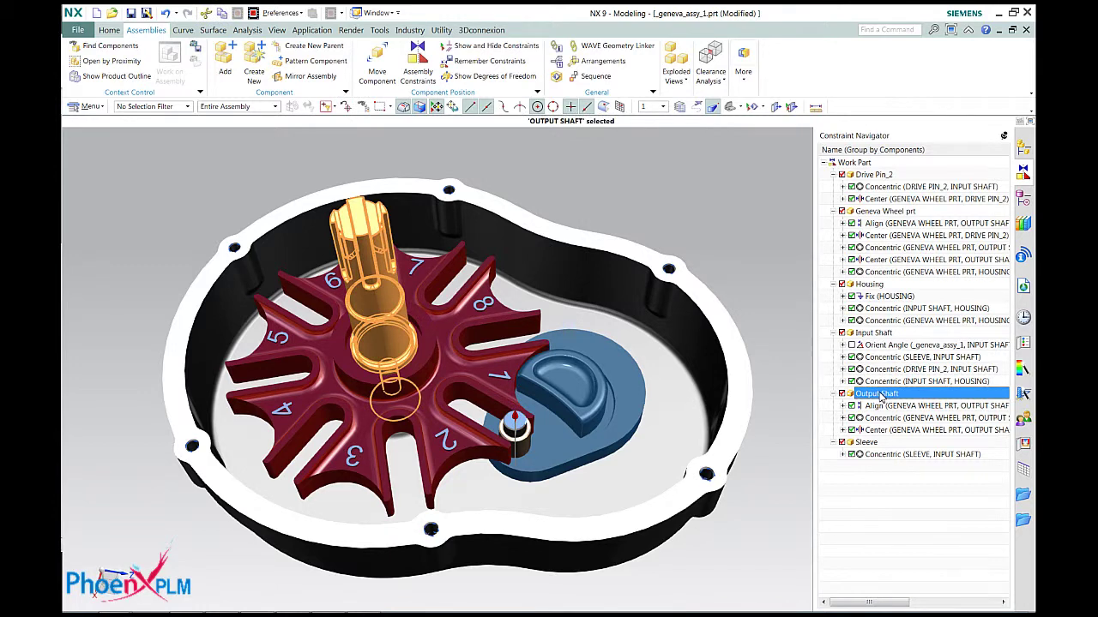
click(883, 406)
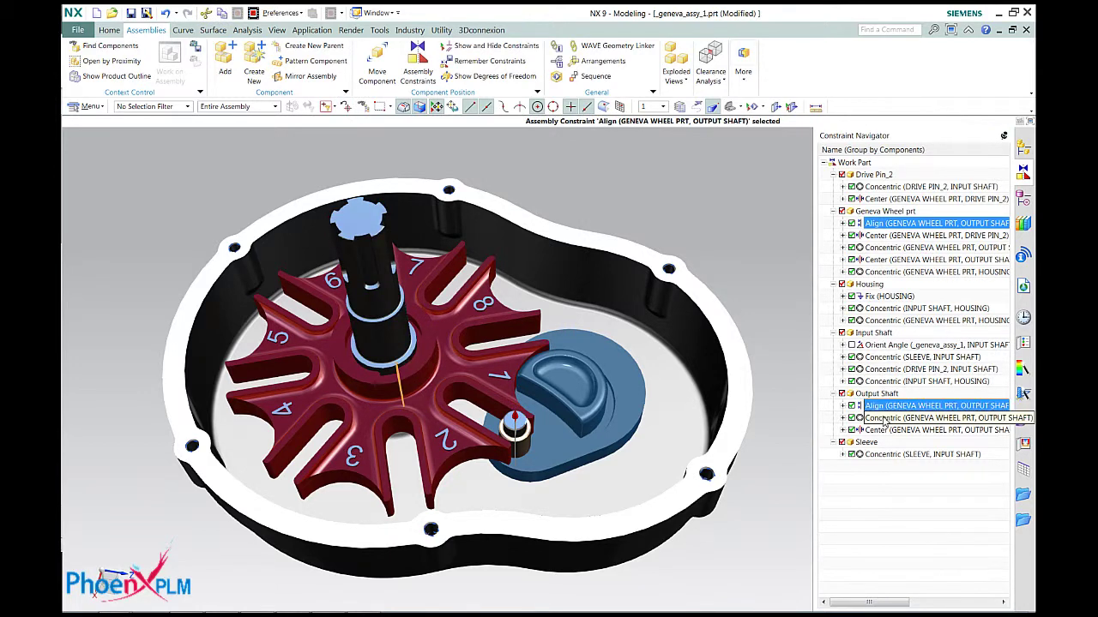
click(883, 418)
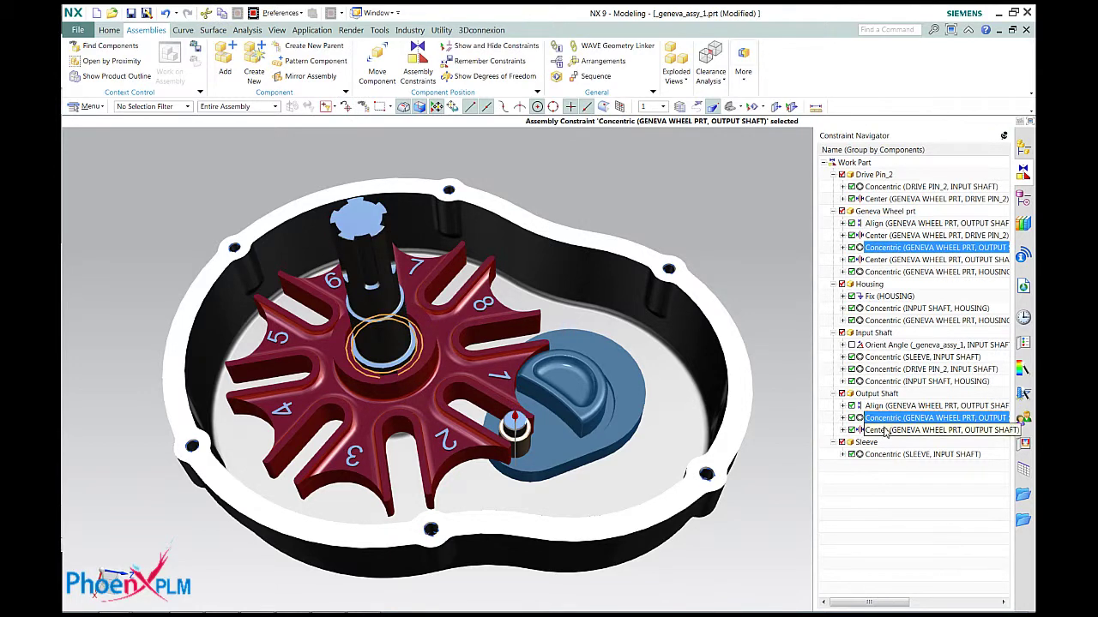
click(885, 430)
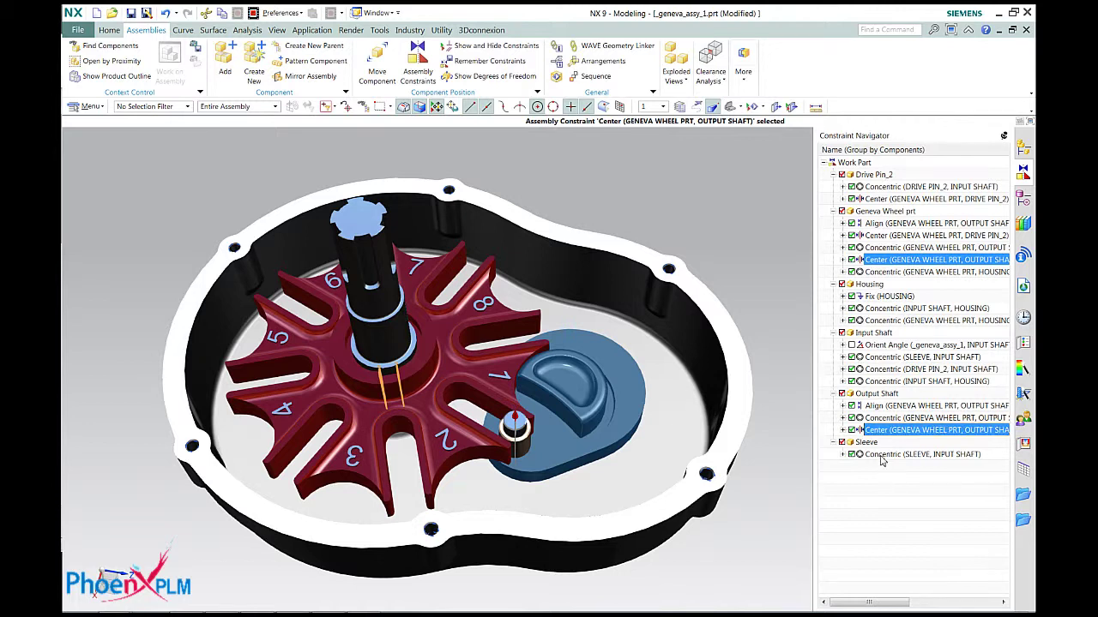
Examine the sleeve's concentric constraint and the drive pin's constraints to the input shaft and Geneva wheel
click(881, 455)
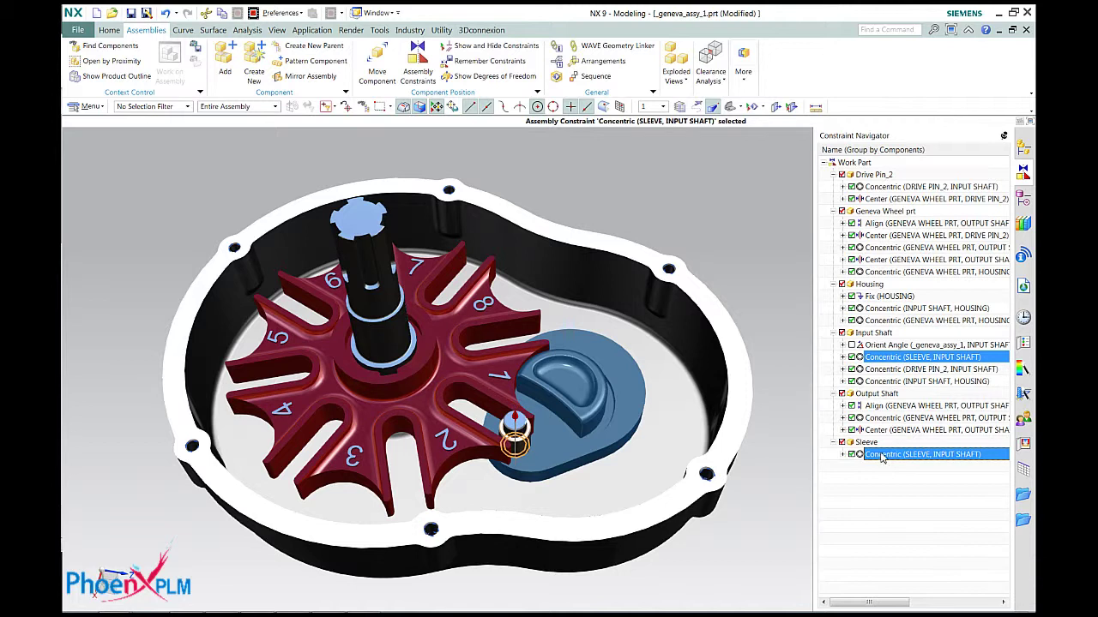
click(911, 188)
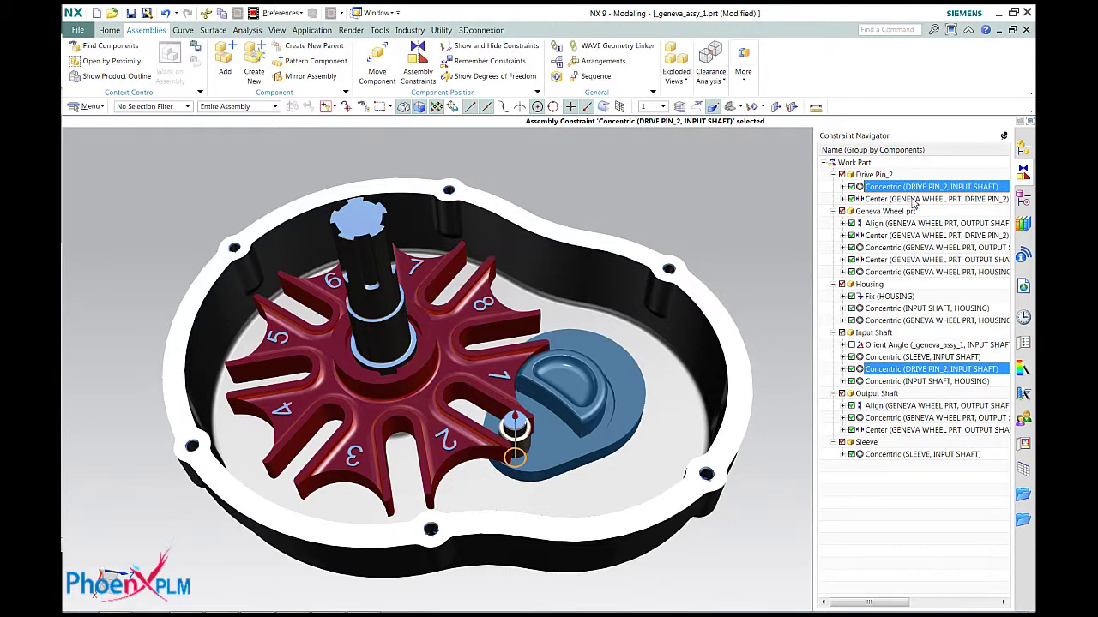
click(914, 199)
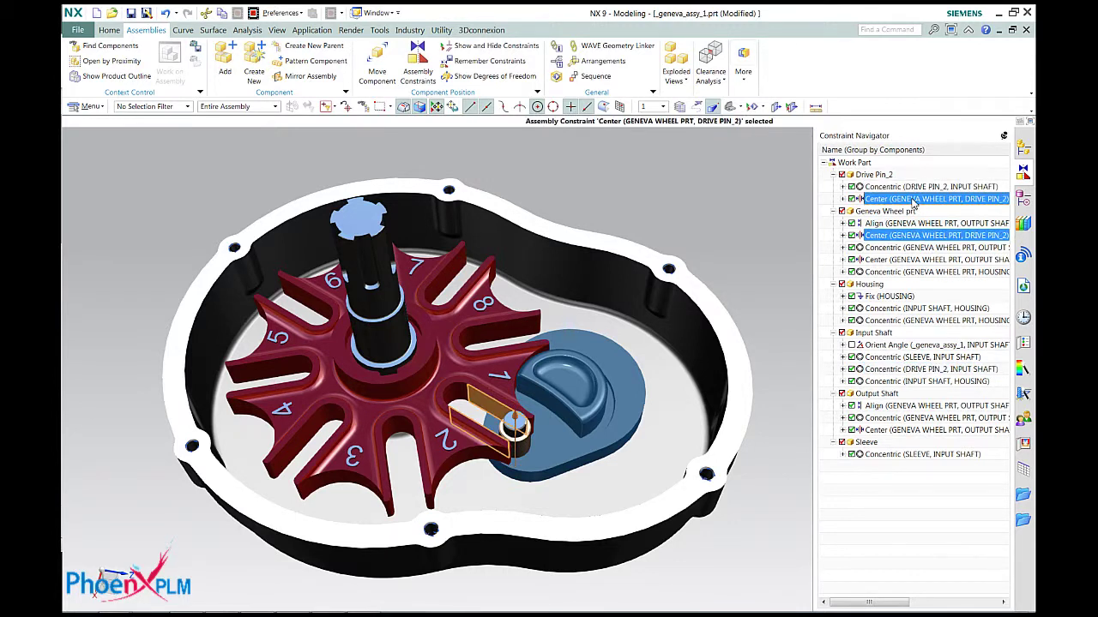
Move the drive pin dynamically with Move Component to test the mechanism's motion
key(ctrl+t)
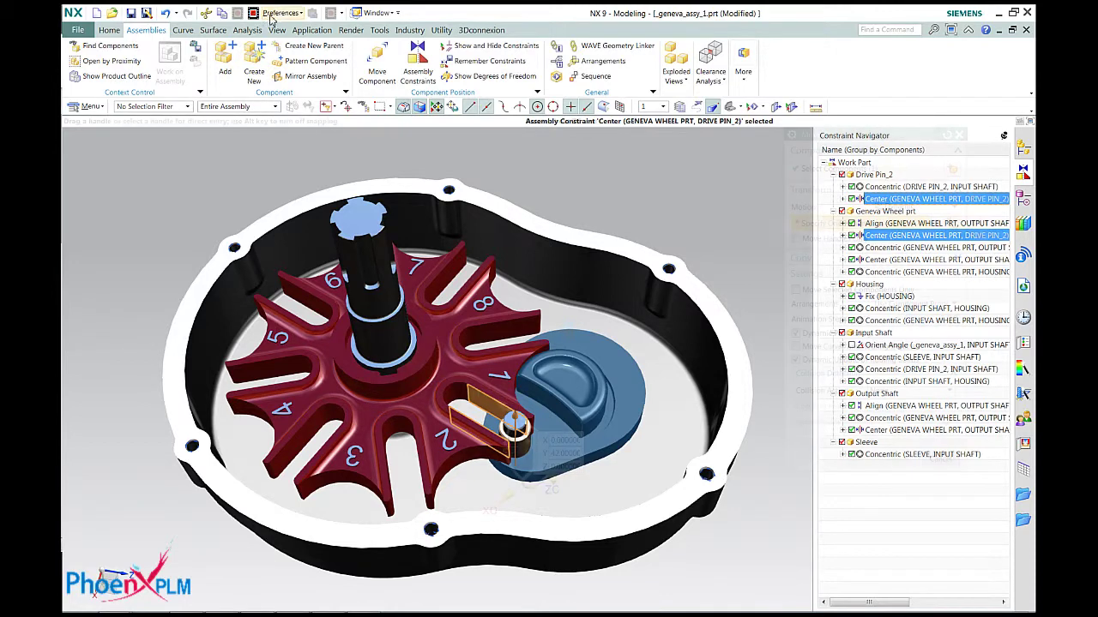
drag(514, 428, 484, 493)
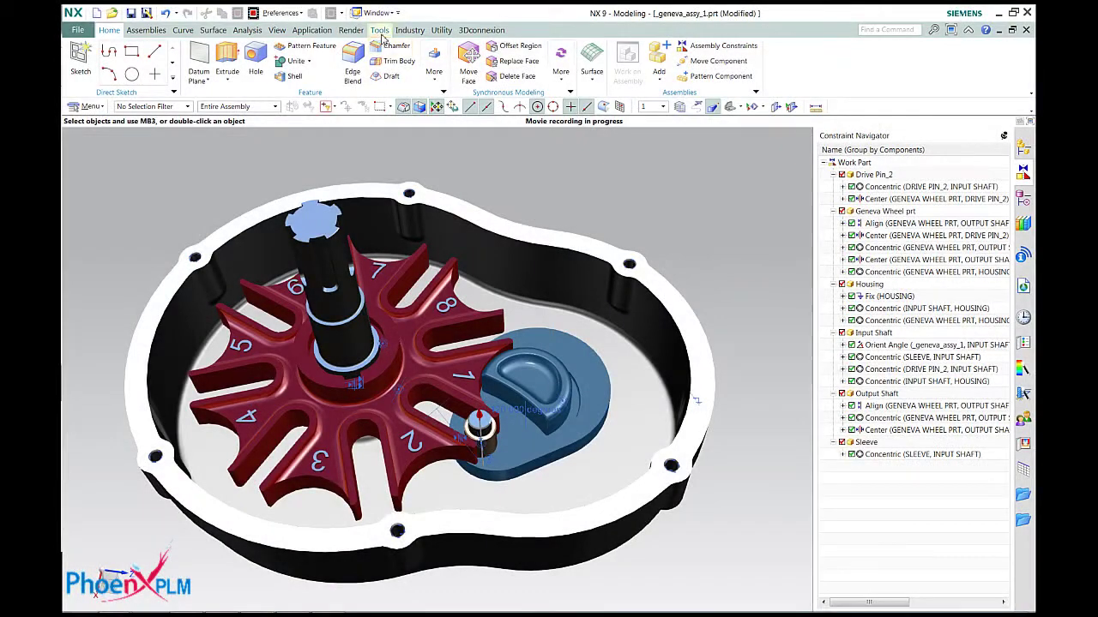
Review the expressions that control the assembly
click(379, 30)
click(87, 58)
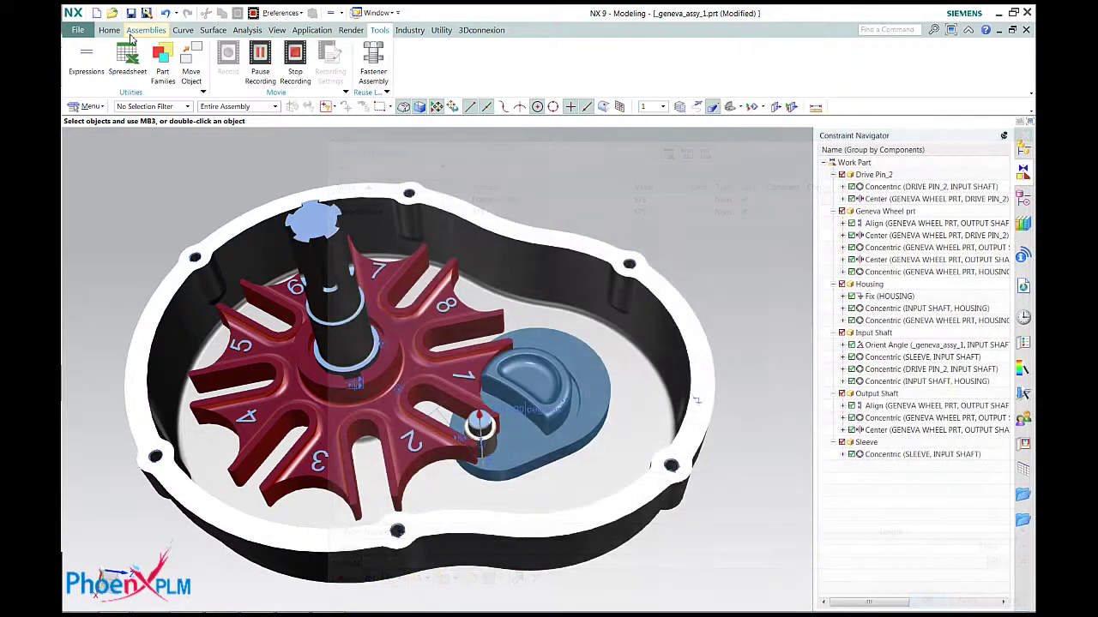
click(110, 31)
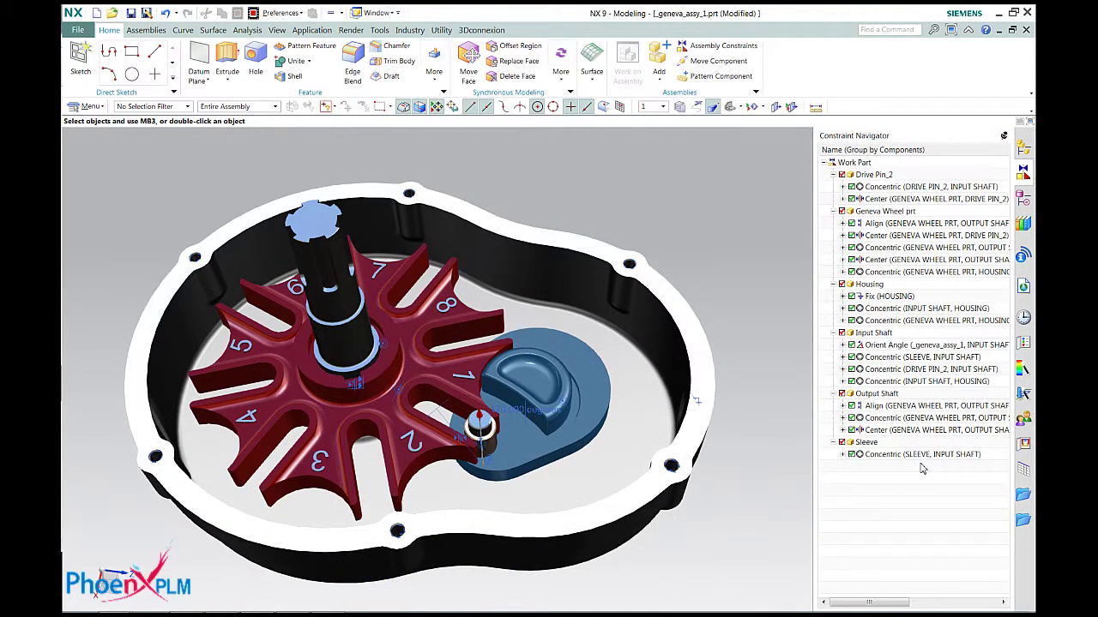
Inspect the angle value and its formula options in the input shaft's Orient Angle constraint without changing them
double_click(914, 345)
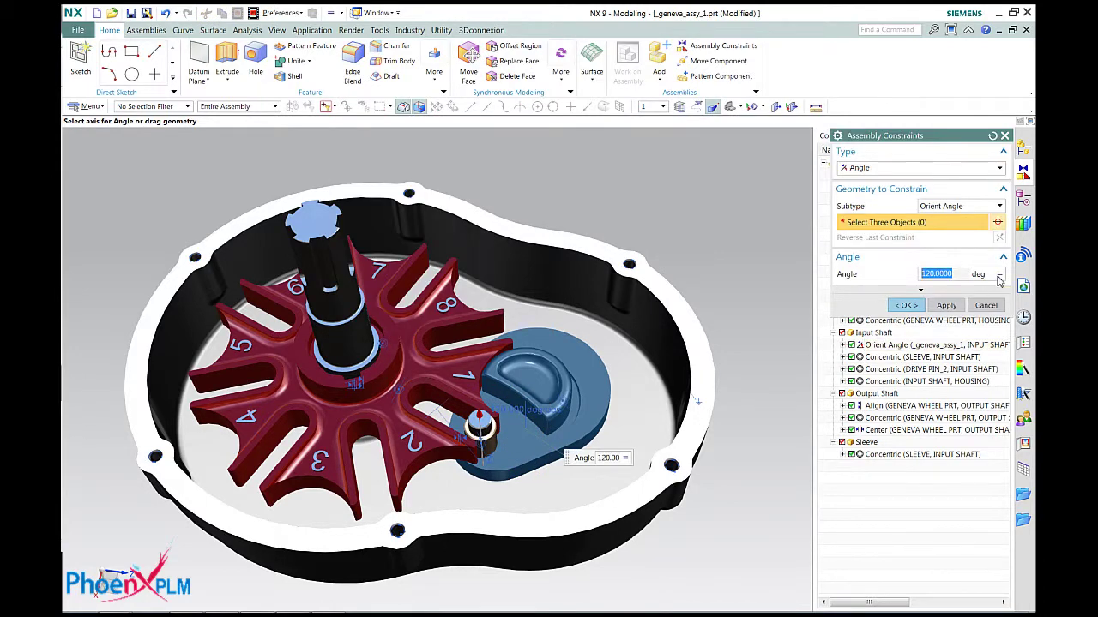
click(999, 274)
click(986, 306)
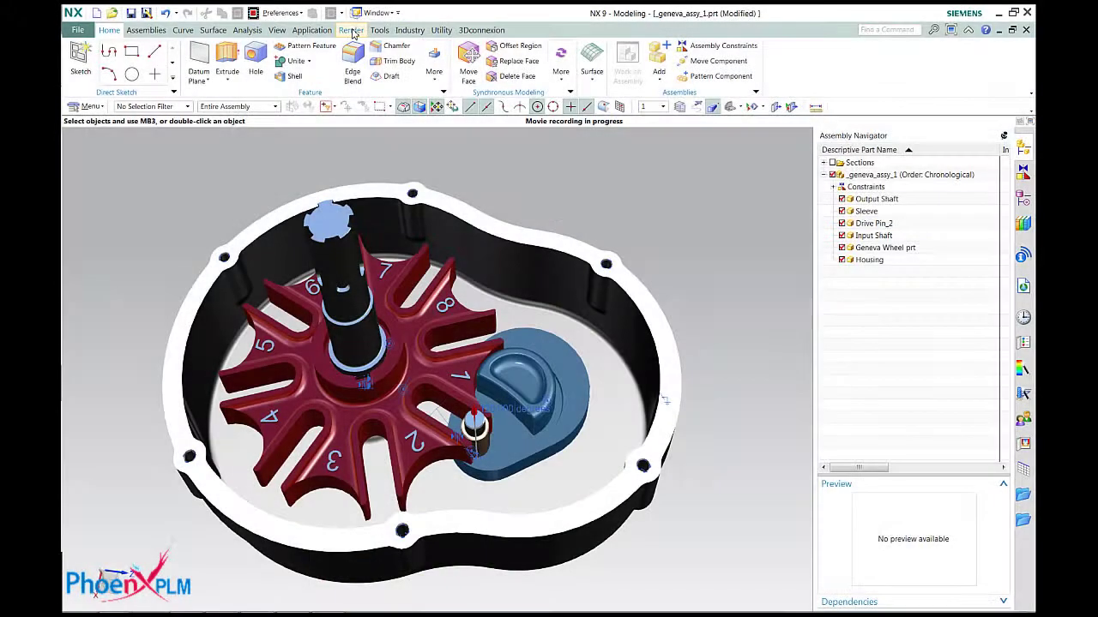
Select the Ani1 high quality image animation and review its key frames
click(352, 30)
click(309, 61)
click(676, 247)
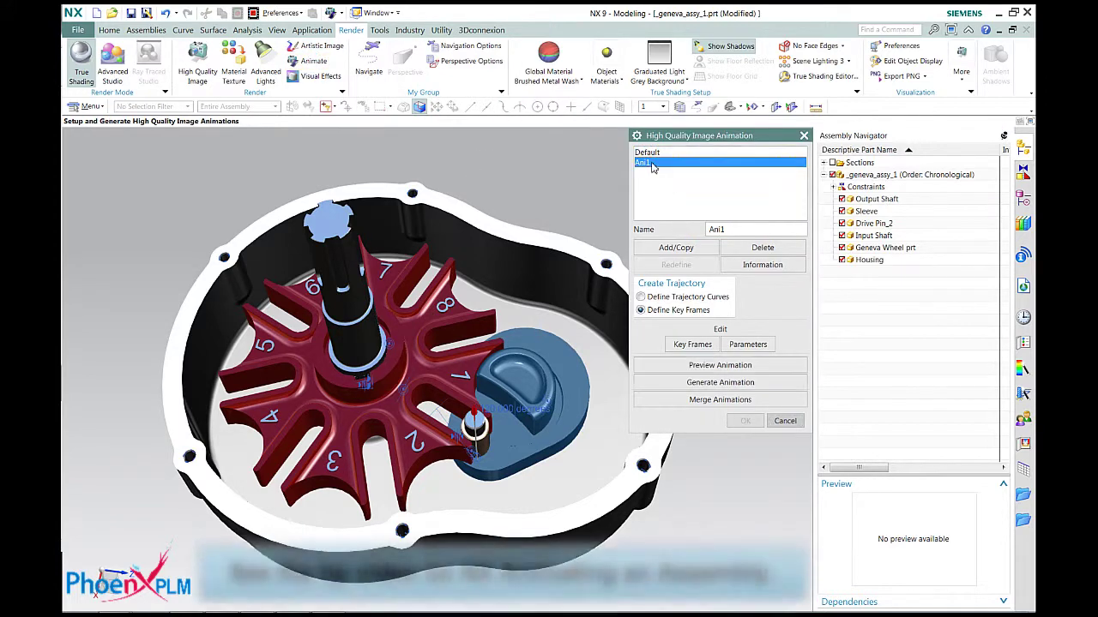
click(716, 345)
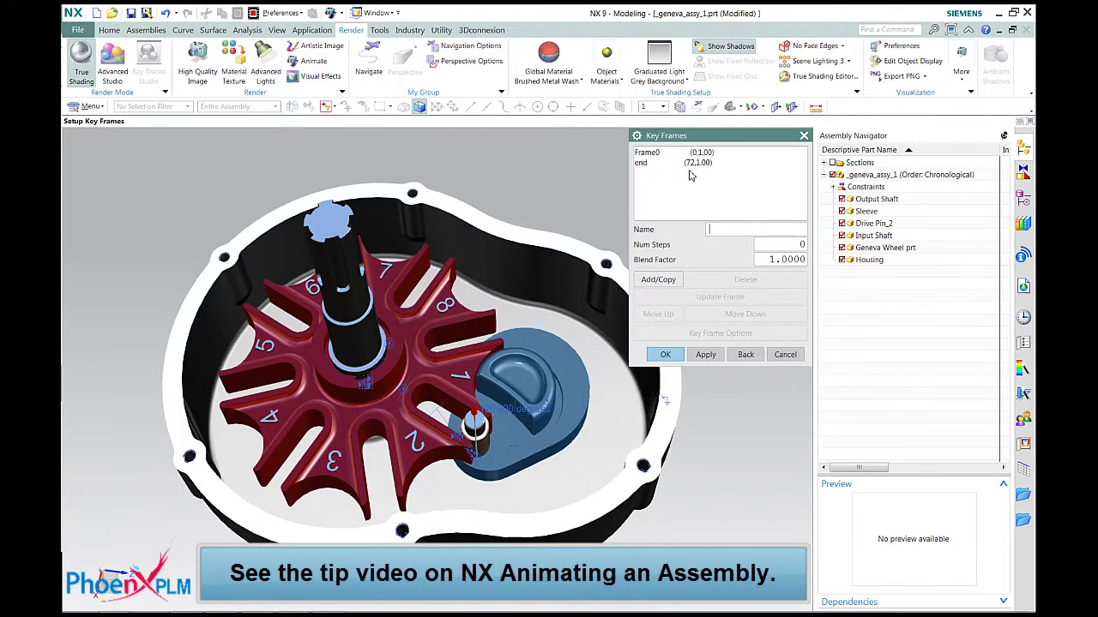
click(740, 353)
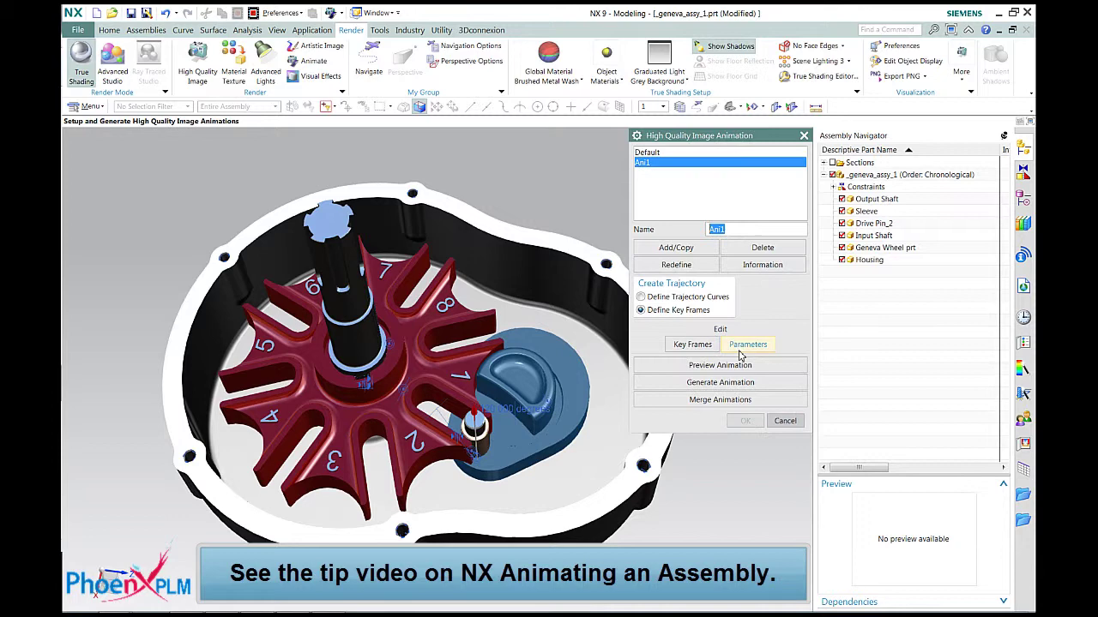
Review Ani1's output parameters and preview the animation
click(752, 350)
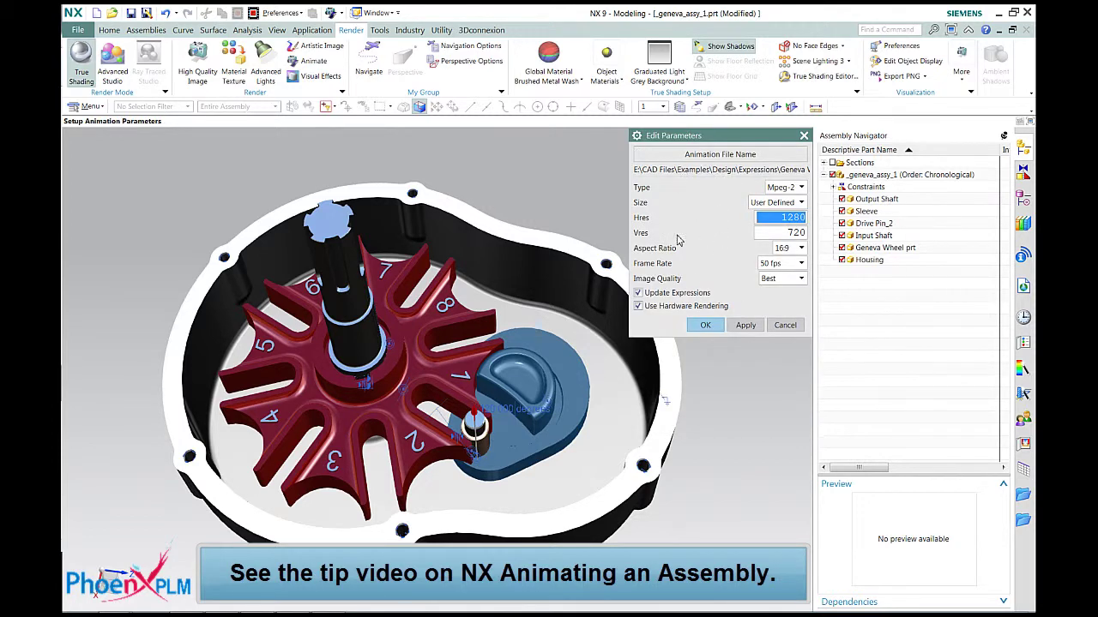
click(705, 325)
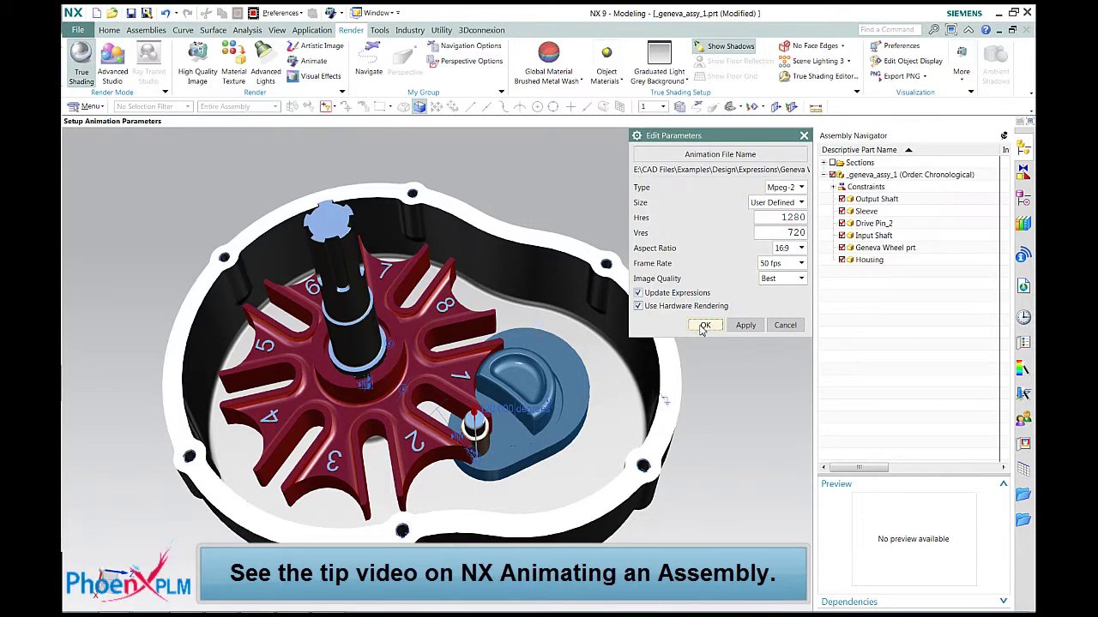
click(721, 365)
click(721, 232)
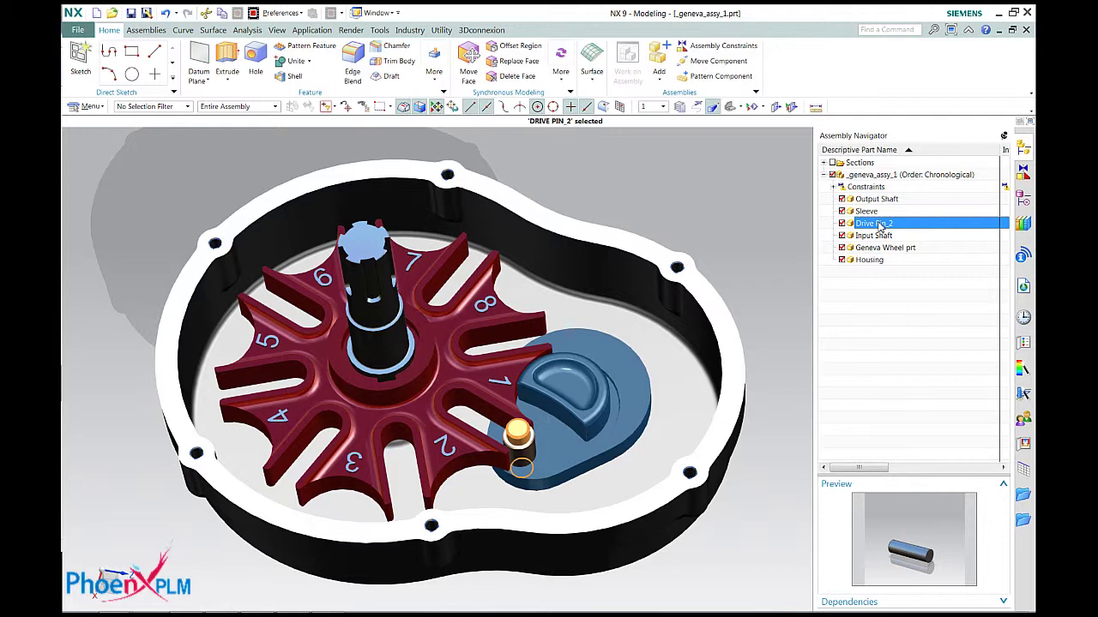
Open the Drive Pin_2 component as its own part and show its model history
right_click(880, 227)
click(897, 247)
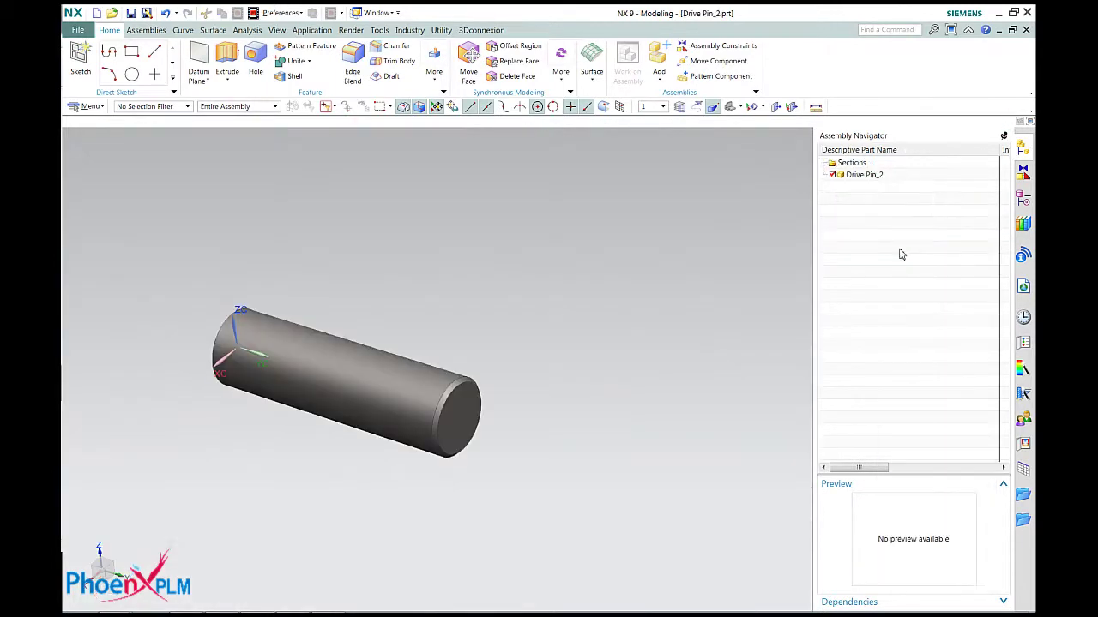
click(1022, 176)
click(1023, 197)
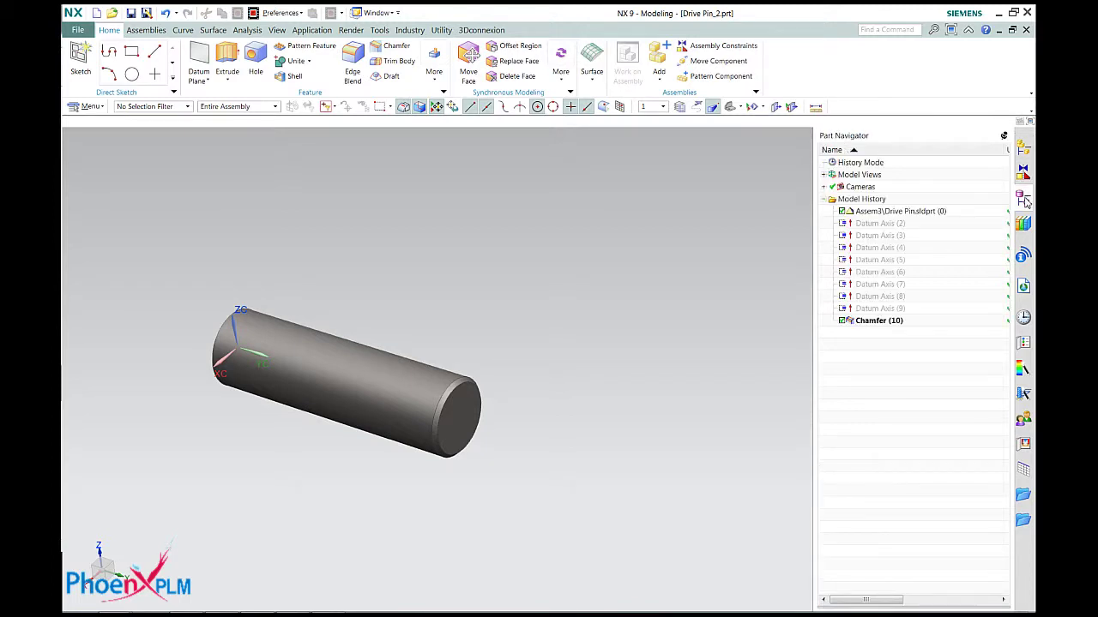
Inspect the first datum axes, Datum Axis (2) and Datum Axis (3), in the drive pin's model history
click(879, 226)
click(880, 235)
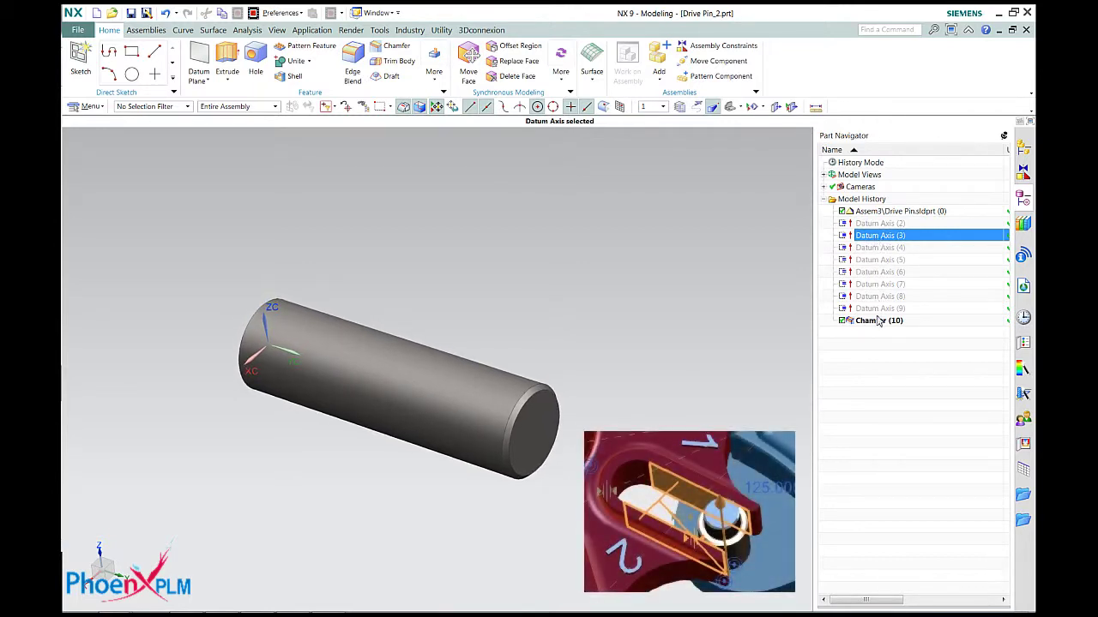
click(880, 352)
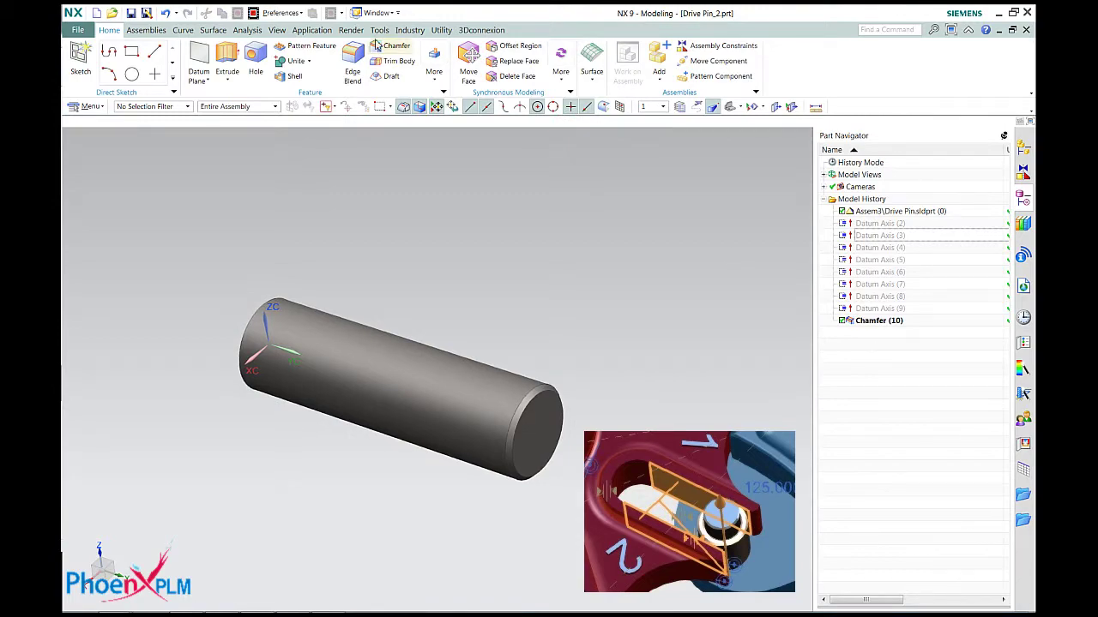
Create a suppression expression for Datum Axis (11) in the drive pin with Suppress by Expression, using Create for Each
click(378, 31)
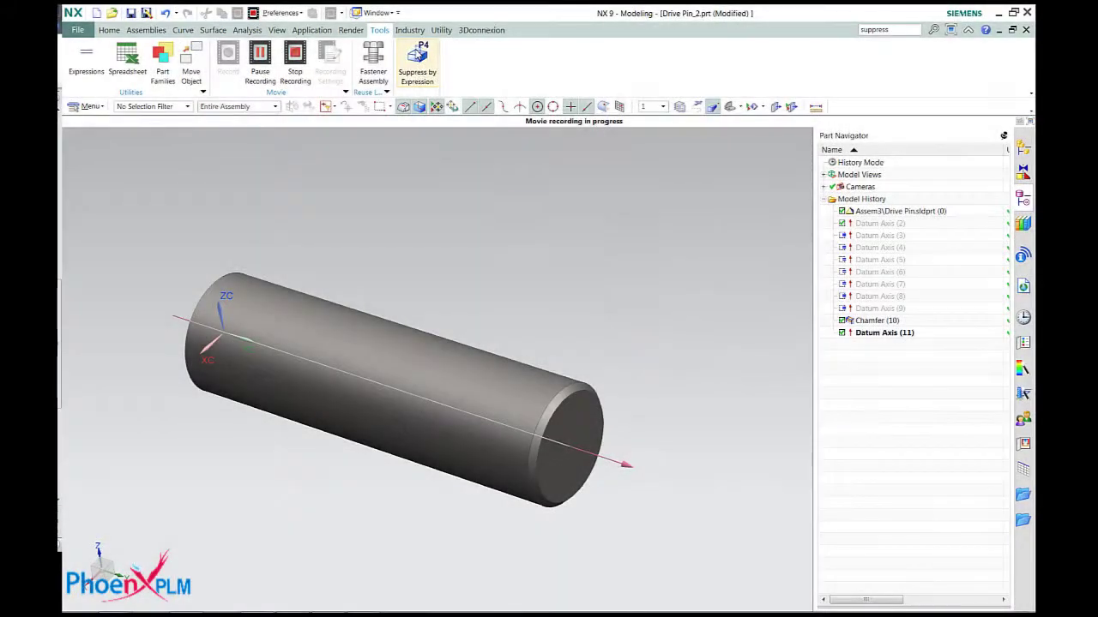
click(417, 62)
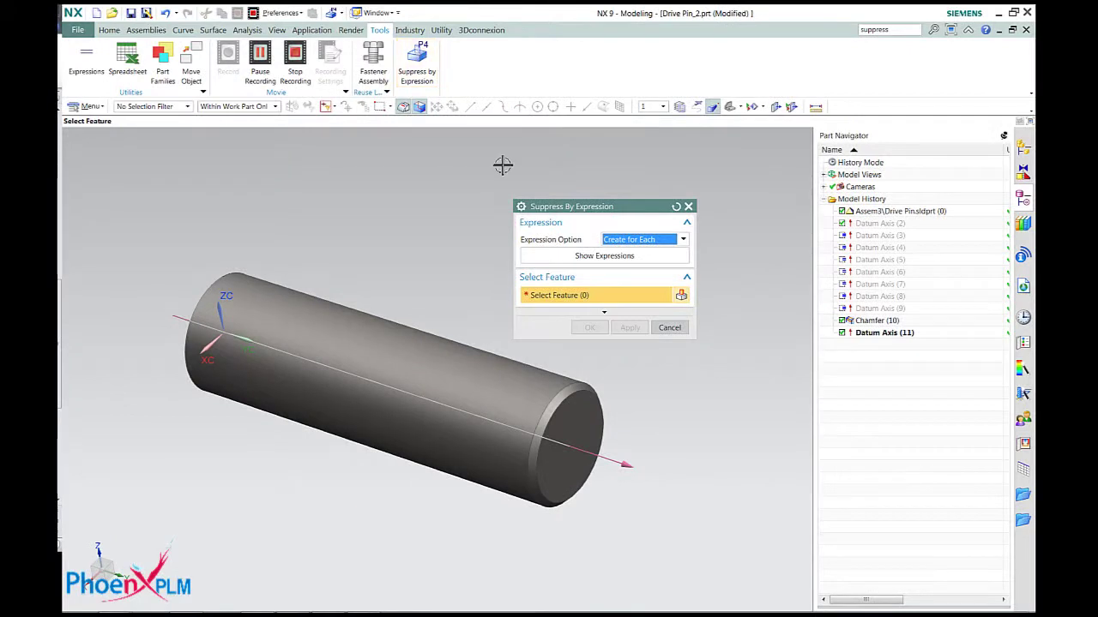
click(630, 465)
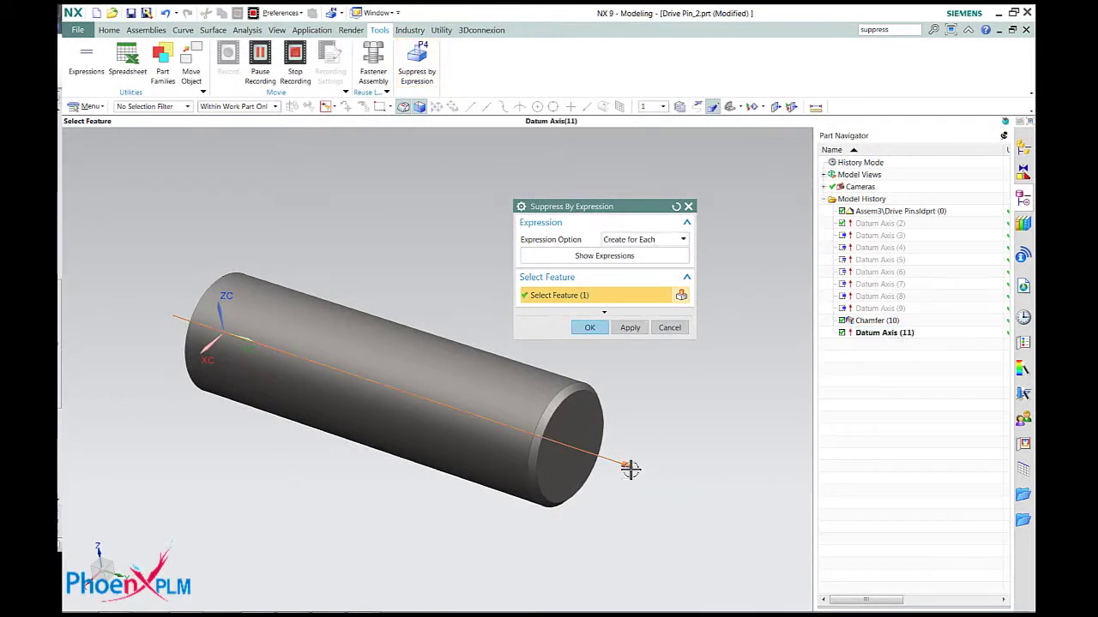
click(590, 328)
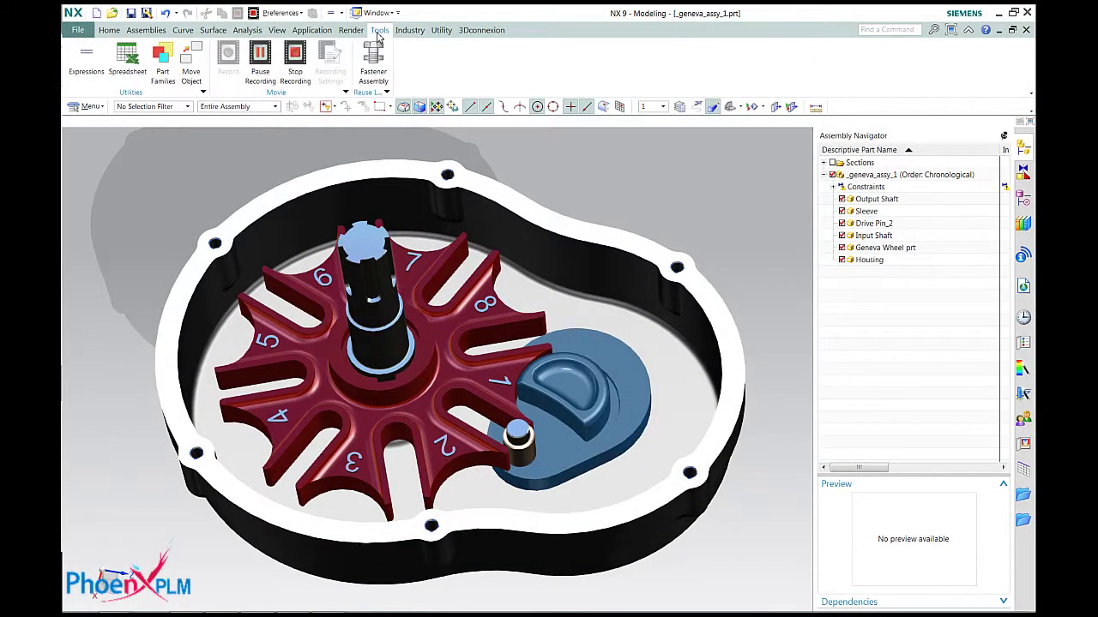
Review the Suppress_Axis_1 formula among the assembly's frame-number-driven suppression expressions
click(82, 61)
click(394, 238)
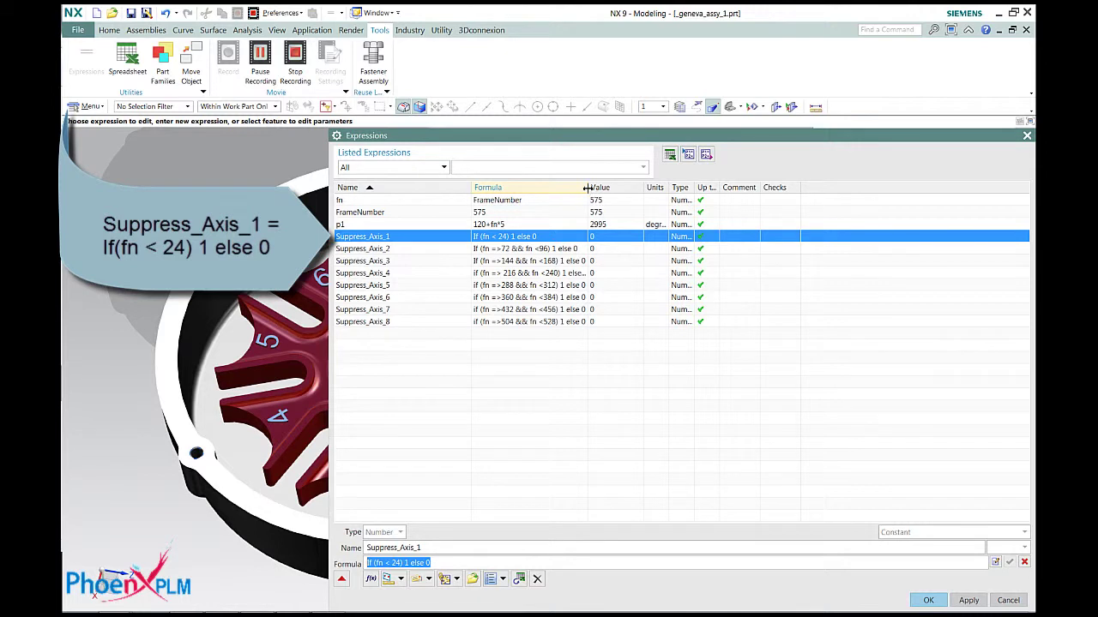
drag(632, 198, 633, 200)
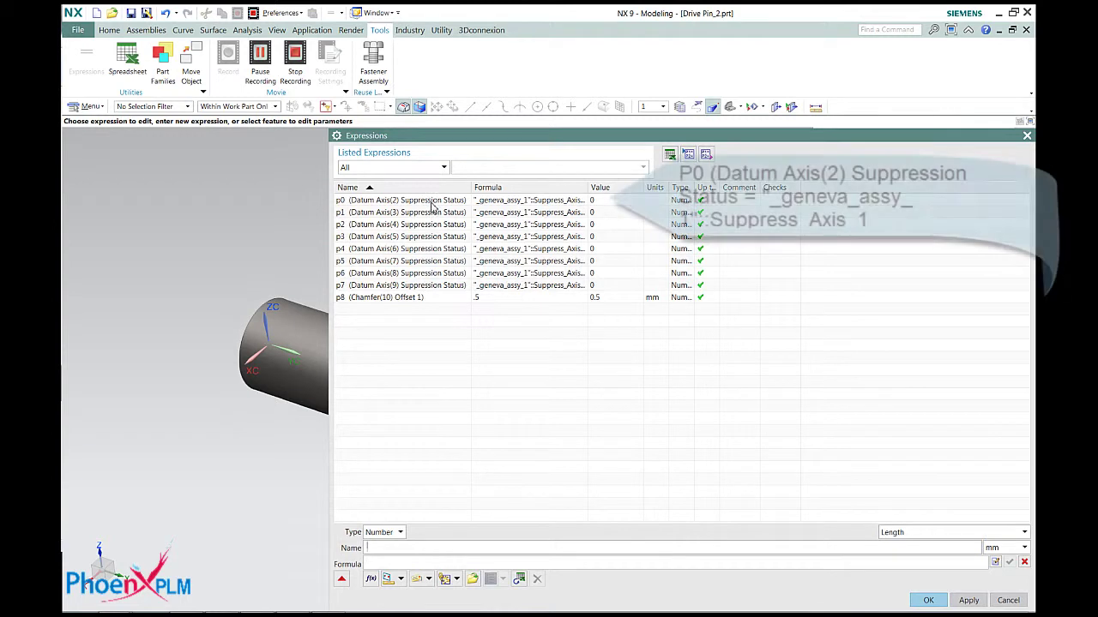
Review the formulas of the drive pin's datum axis suppression status expressions, p0 through p7, and leave them unedited
click(433, 203)
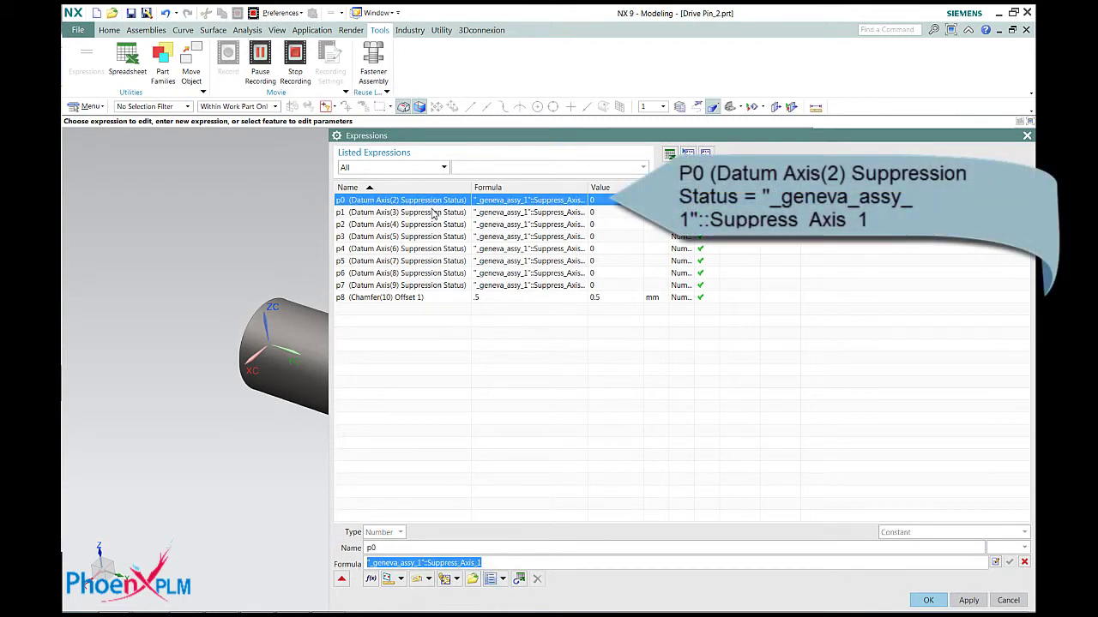
click(433, 214)
click(433, 225)
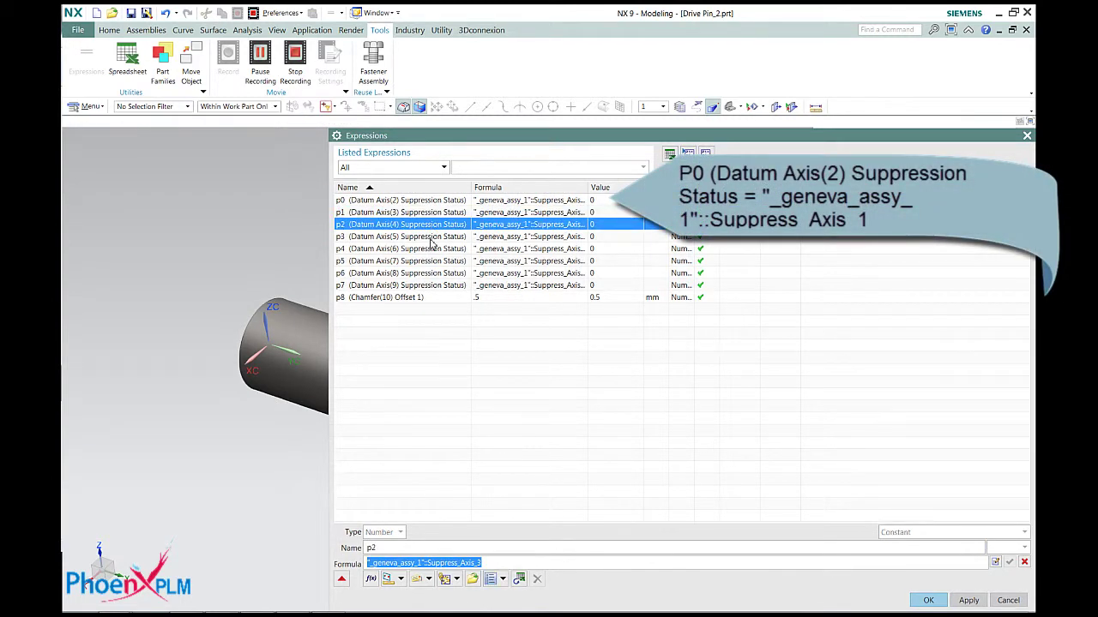
click(431, 237)
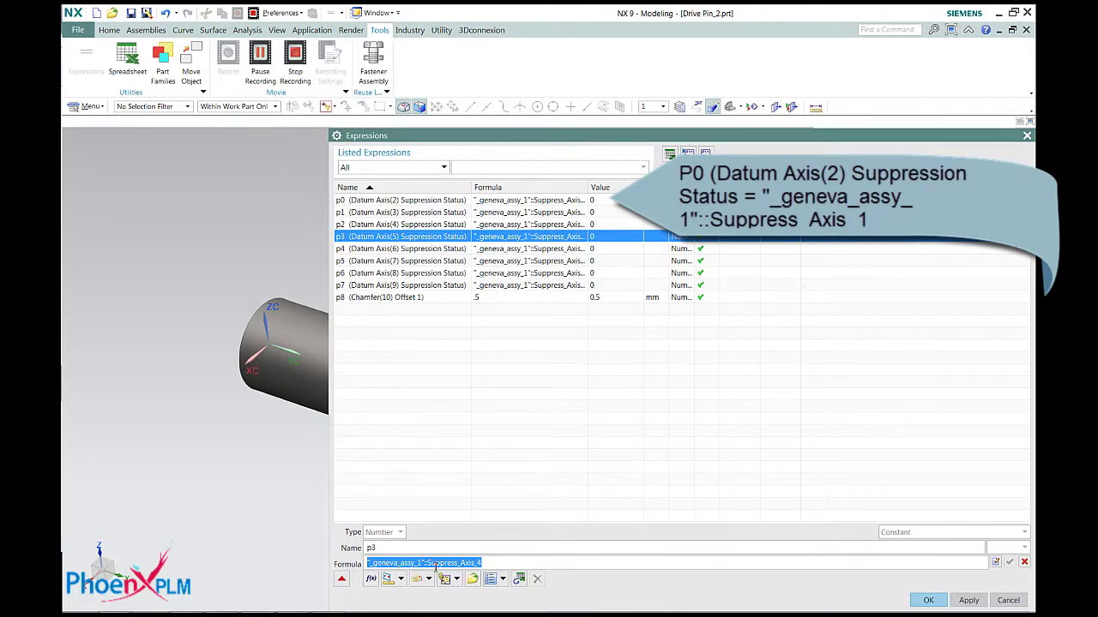
click(433, 249)
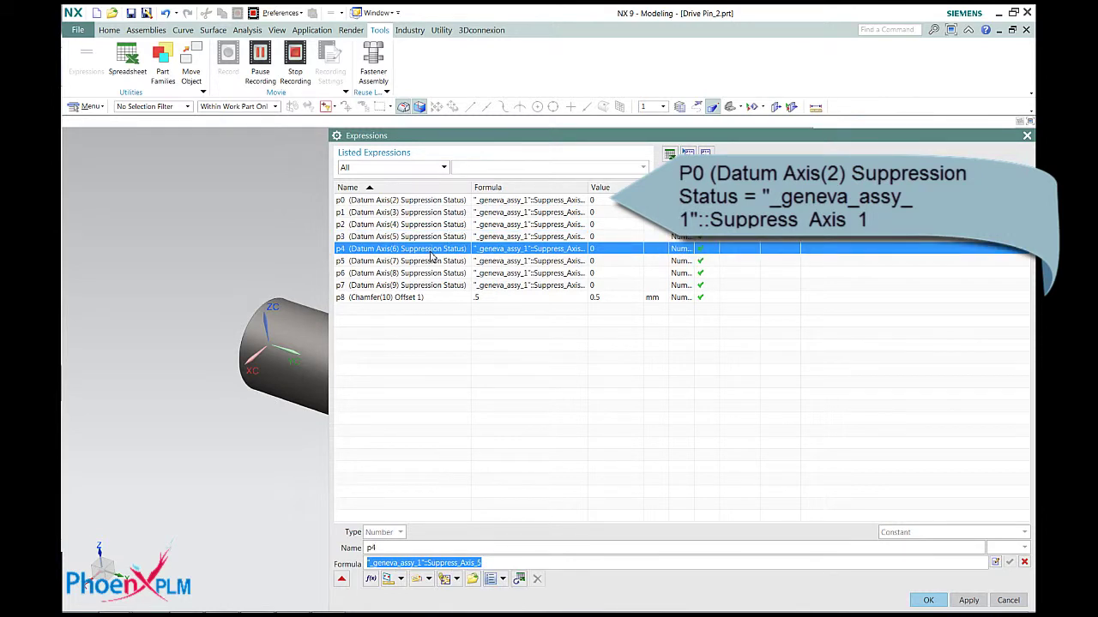
click(433, 261)
click(434, 274)
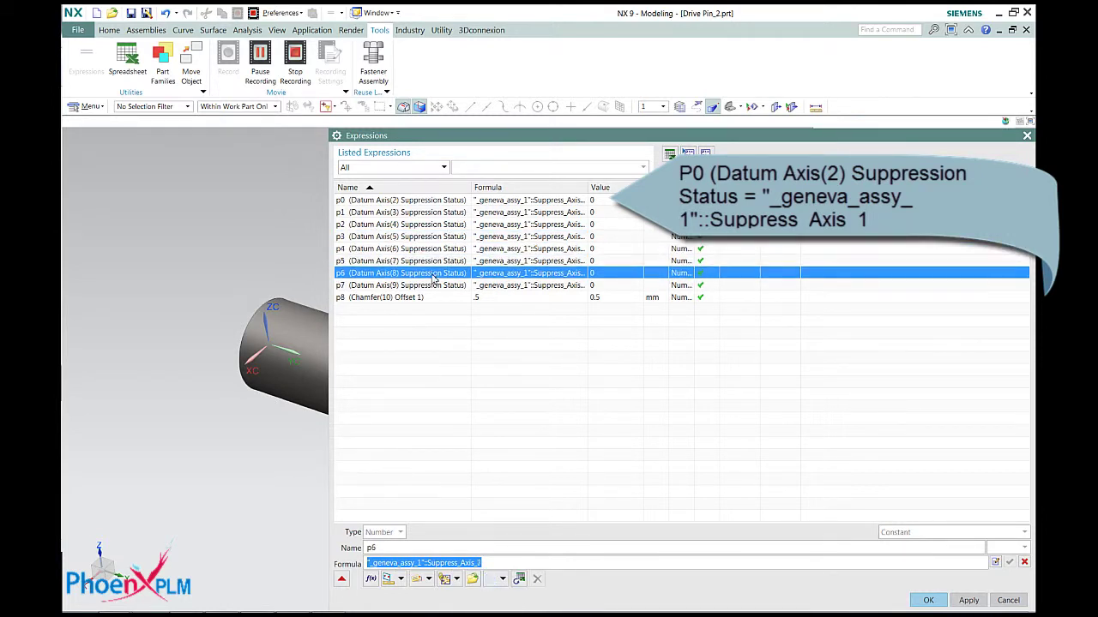
click(433, 286)
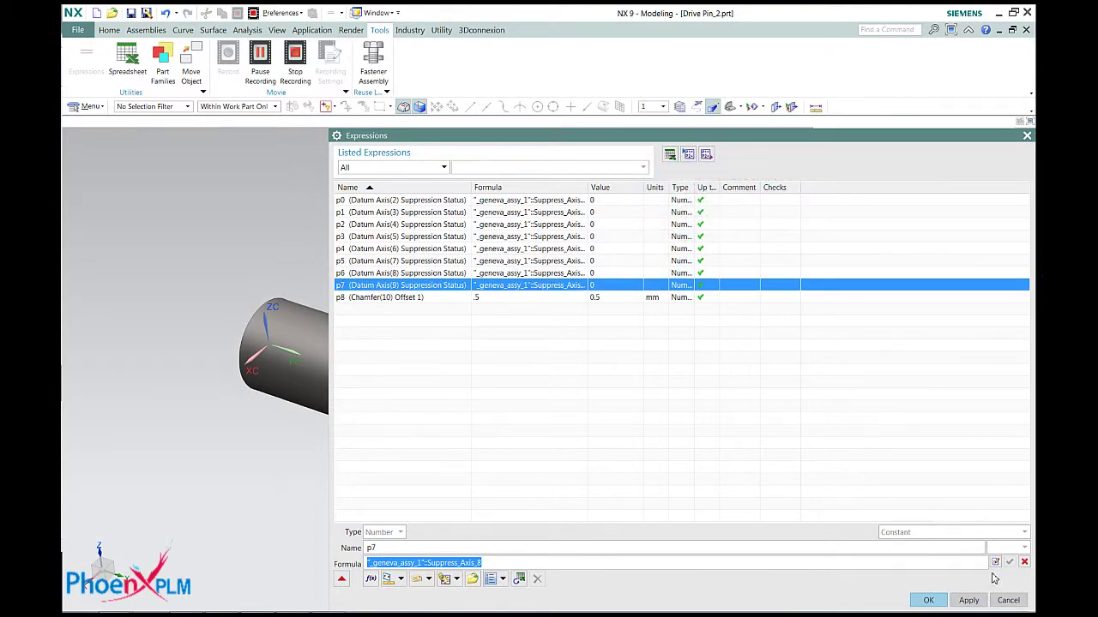
click(1008, 601)
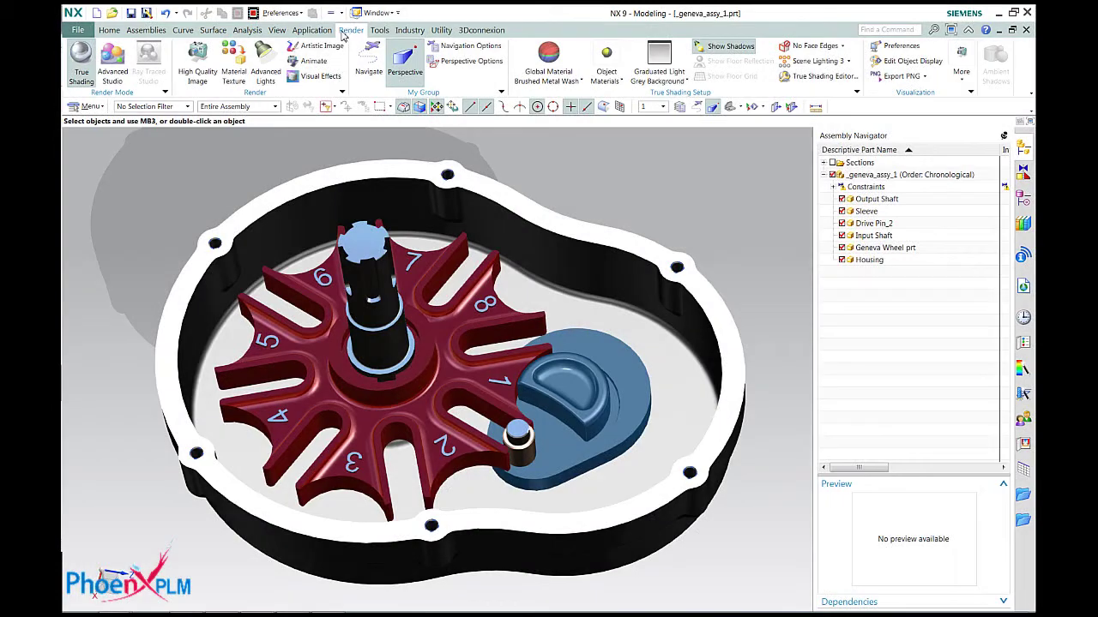
Check the Ani1 high quality image animation's output parameters in the Geneva assembly and preview the animation
click(305, 61)
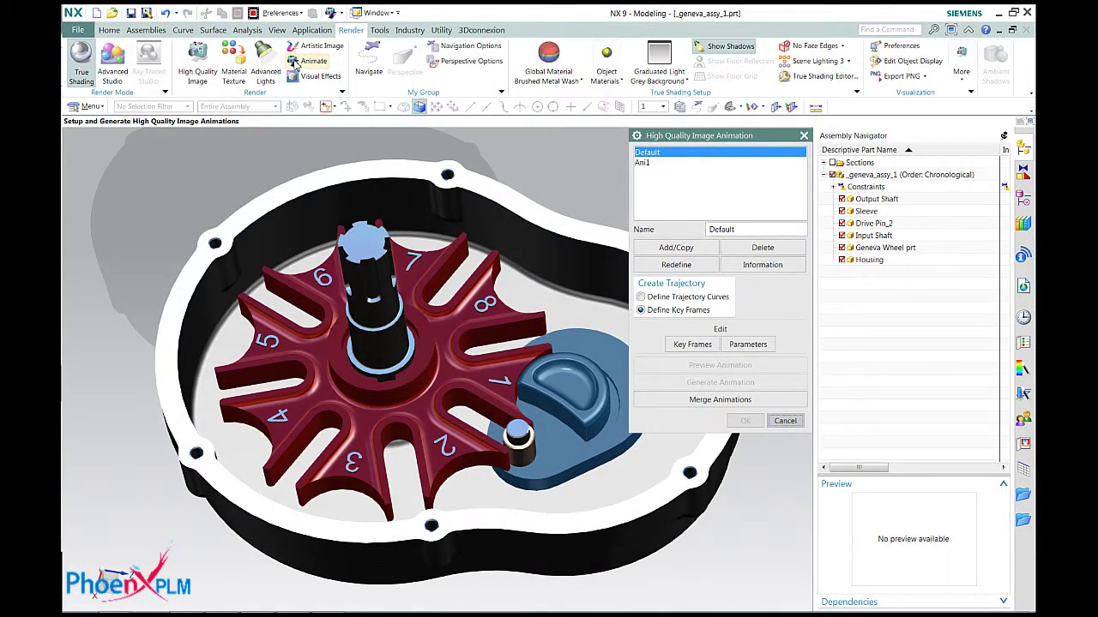
click(642, 163)
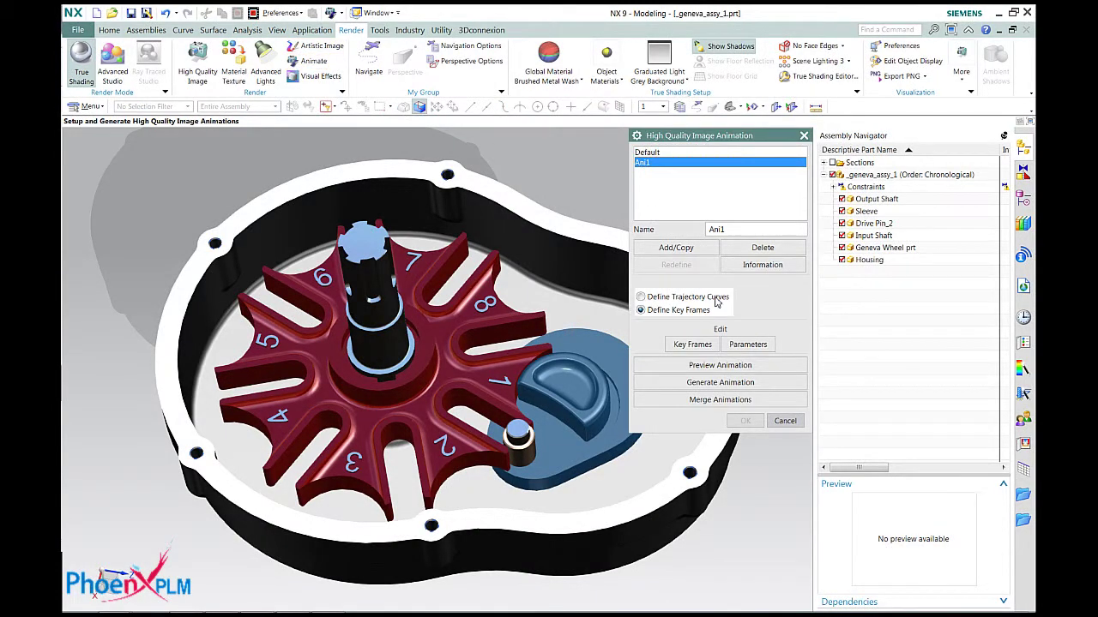
click(731, 348)
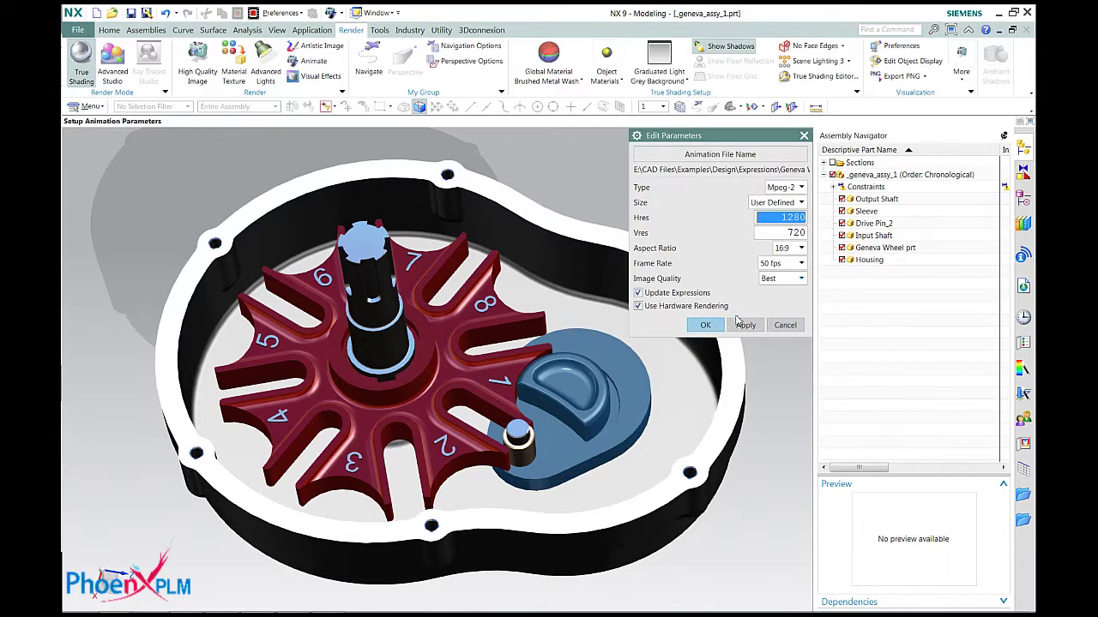
click(708, 325)
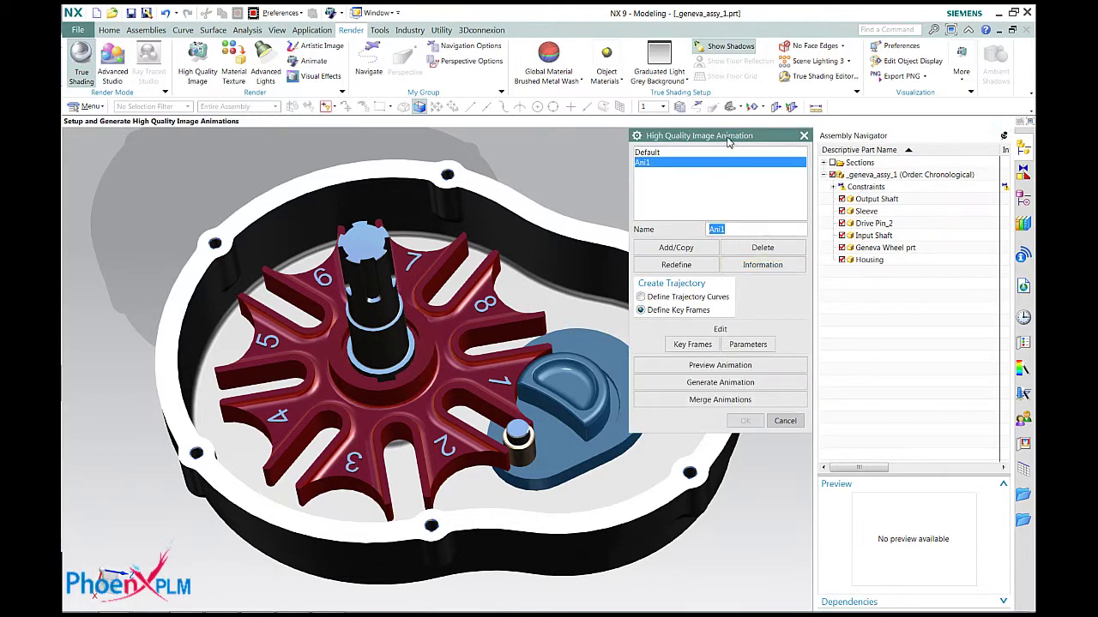
drag(728, 141, 833, 141)
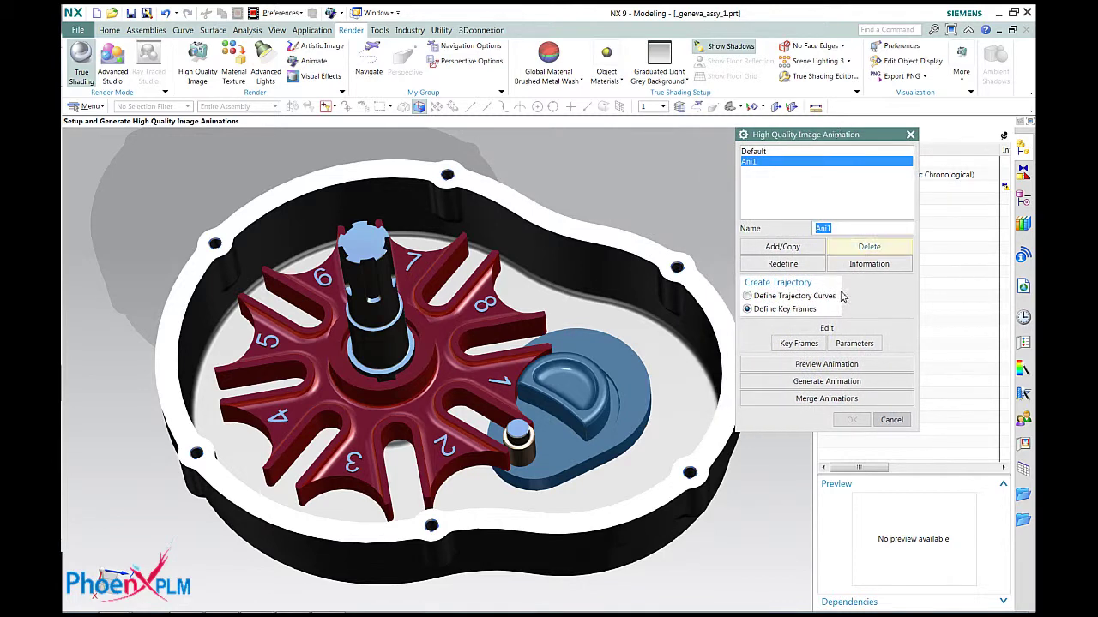
click(843, 366)
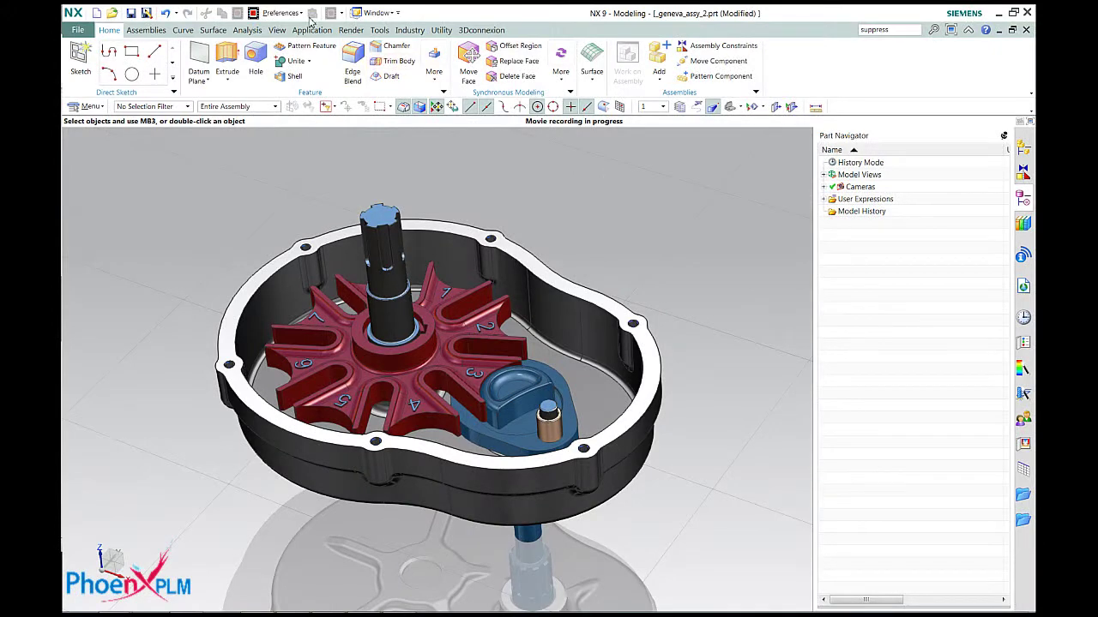
Switch _geneva_assy_2 to the Motion Simulation application and save the modified master model
click(311, 30)
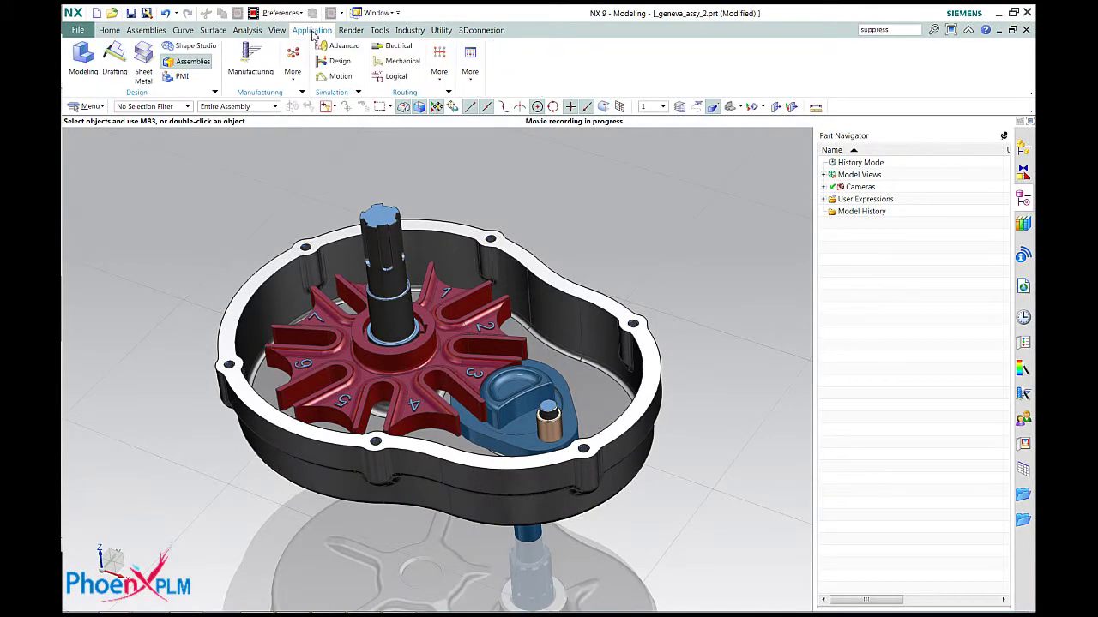
click(341, 76)
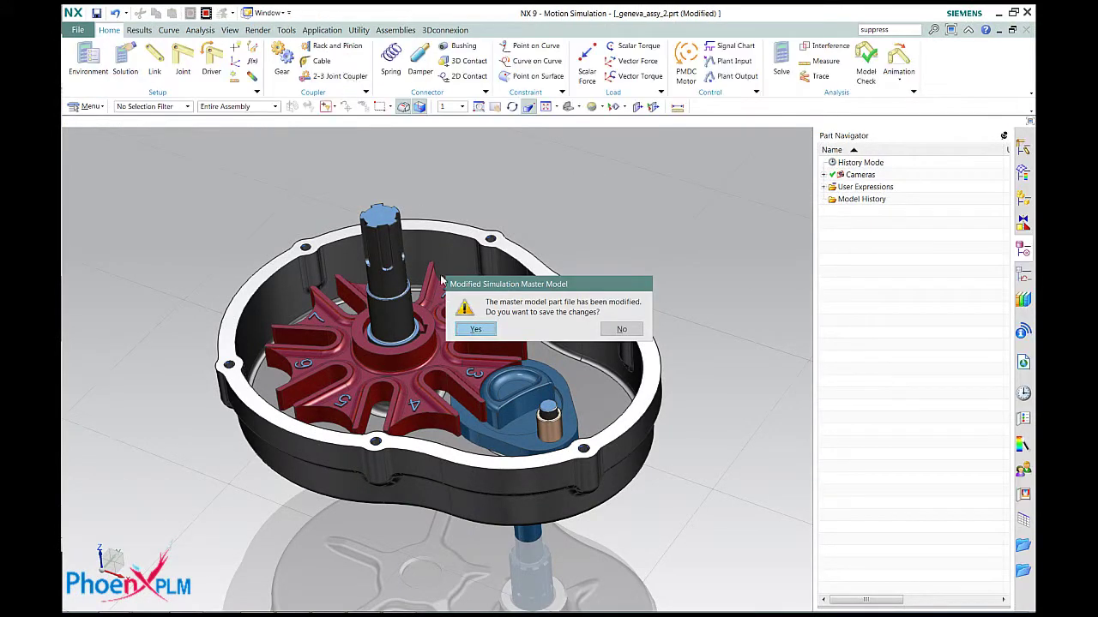
click(475, 330)
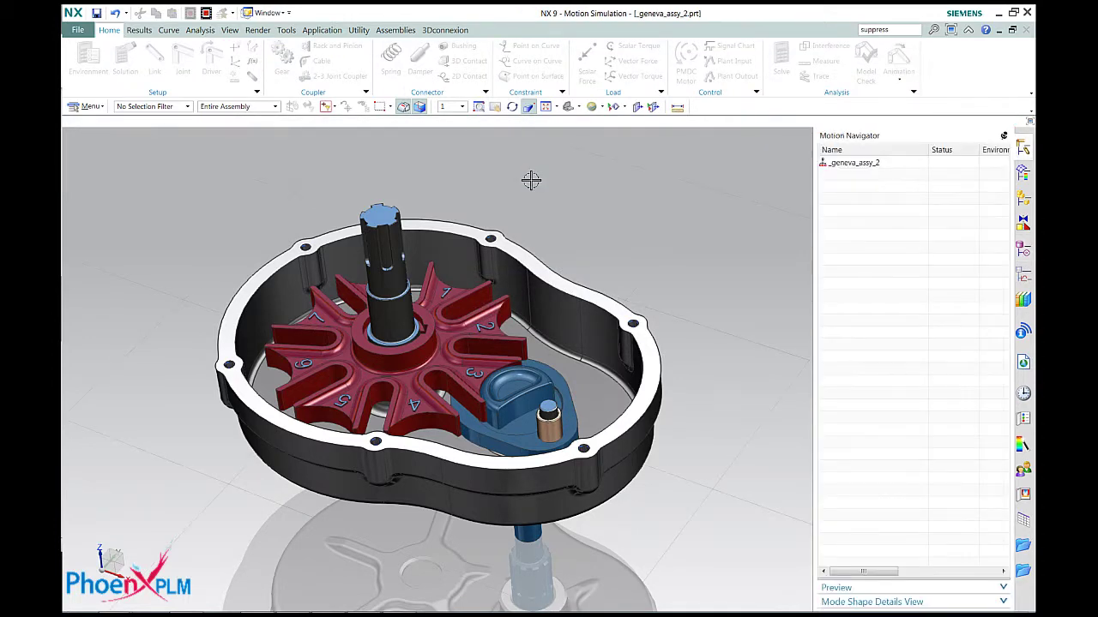
Create a new simulation named motion_1 for _geneva_assy_2 with Dynamics analysis and Component-based Simulation enabled
click(855, 164)
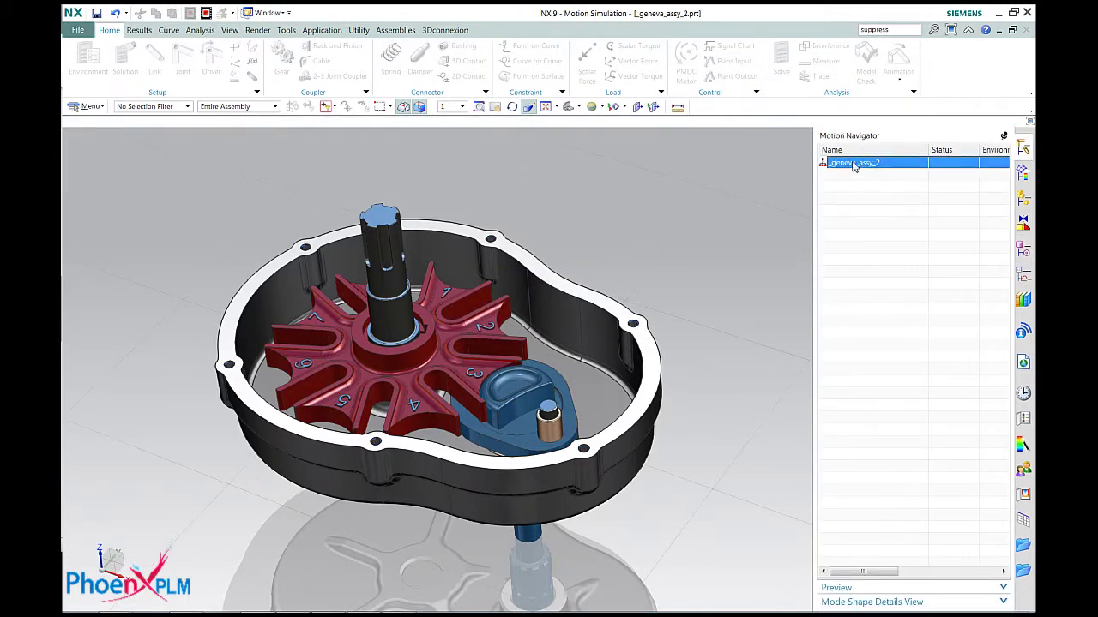
right_click(853, 164)
click(875, 167)
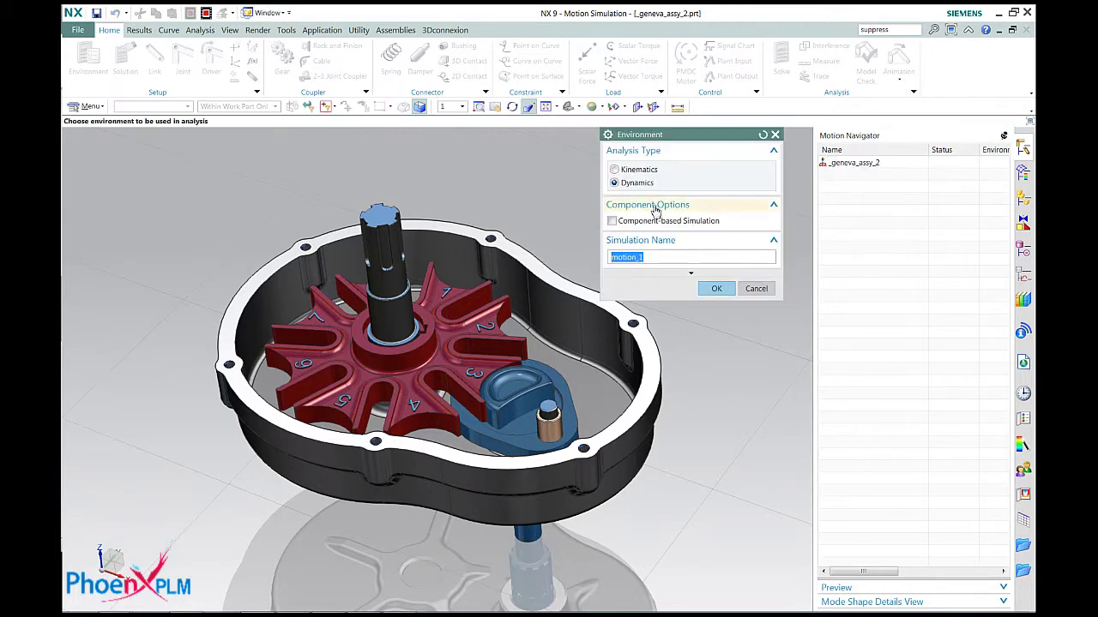
click(611, 221)
click(710, 289)
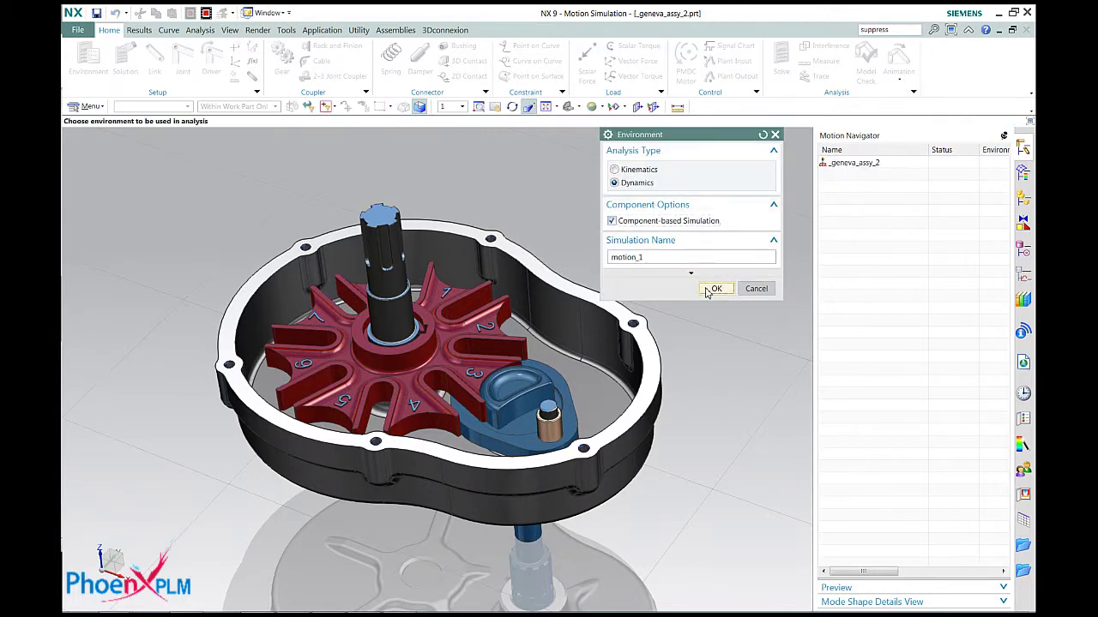
Define the housing as a fixed link in motion_1 with automatic mass properties
right_click(851, 175)
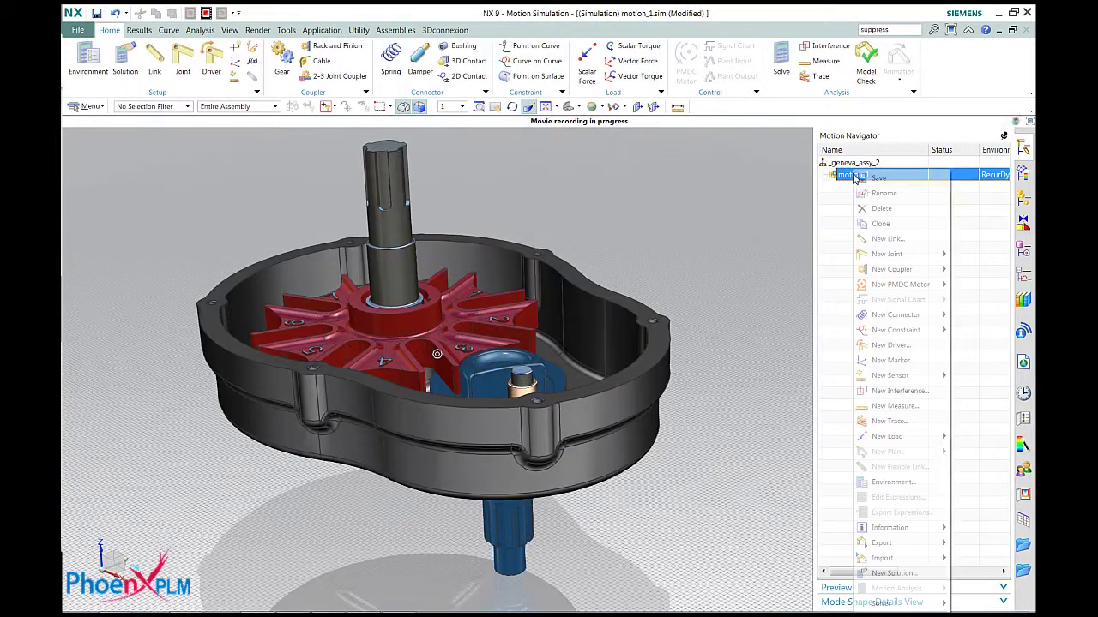
click(888, 238)
middle_drag(686, 421, 652, 383)
click(652, 383)
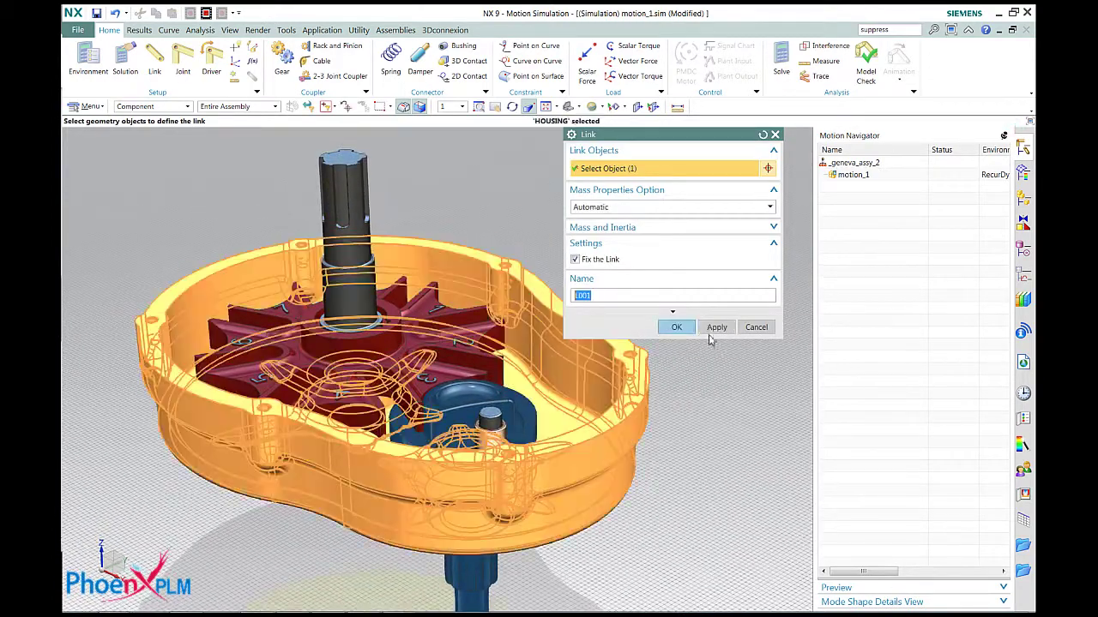
click(716, 327)
Define the input shaft and the Geneva wheel as two separate links with Fix the Link turned off
click(620, 259)
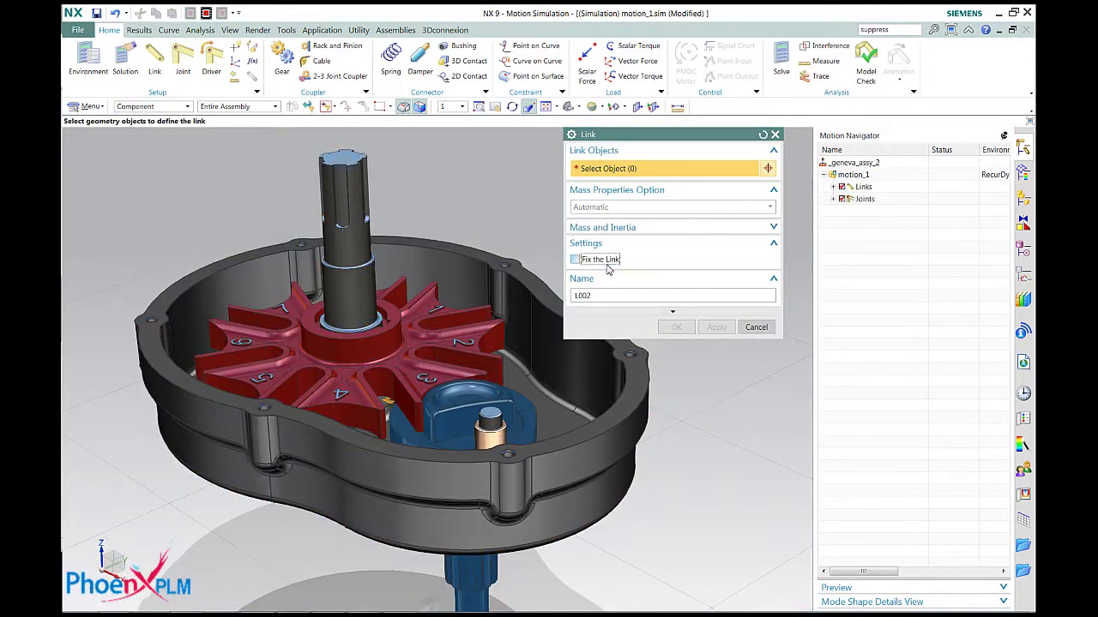
scroll(497, 403, up, 3)
click(504, 397)
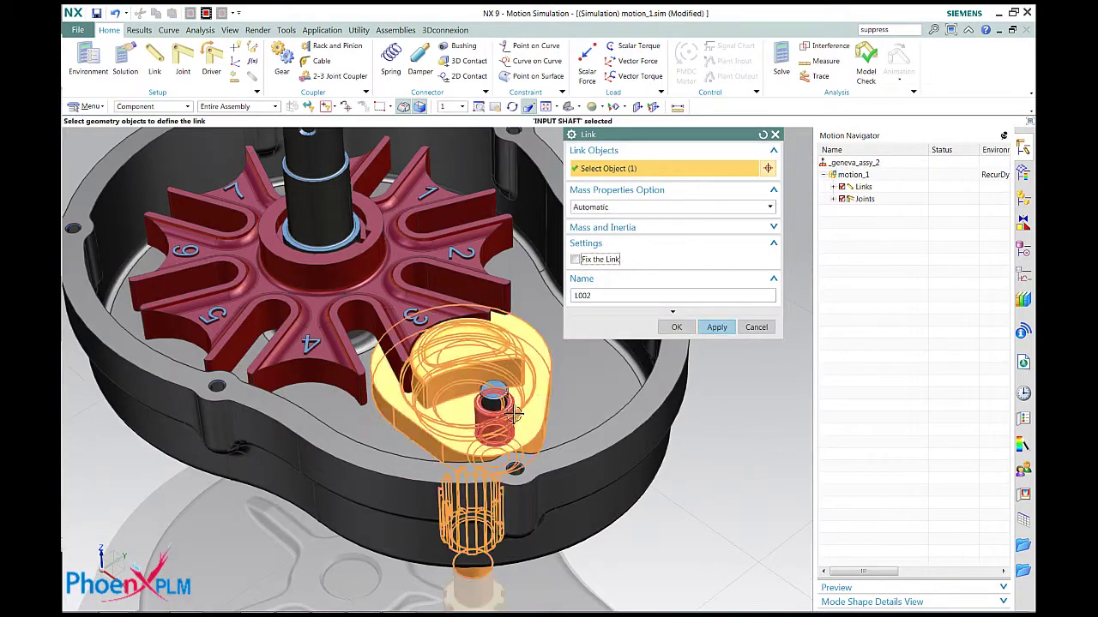
click(716, 327)
click(463, 257)
click(687, 330)
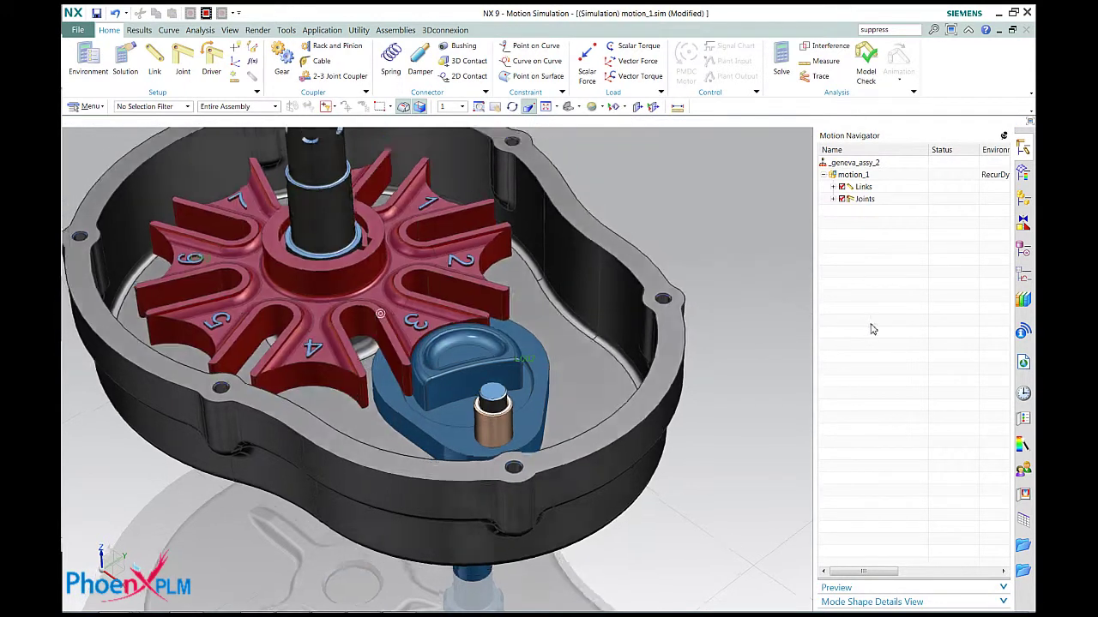
Set up a revolute joint on the input shaft, centred on its lower circular edge, with the housing as base link
right_click(860, 202)
mouse_move(867, 211)
click(959, 211)
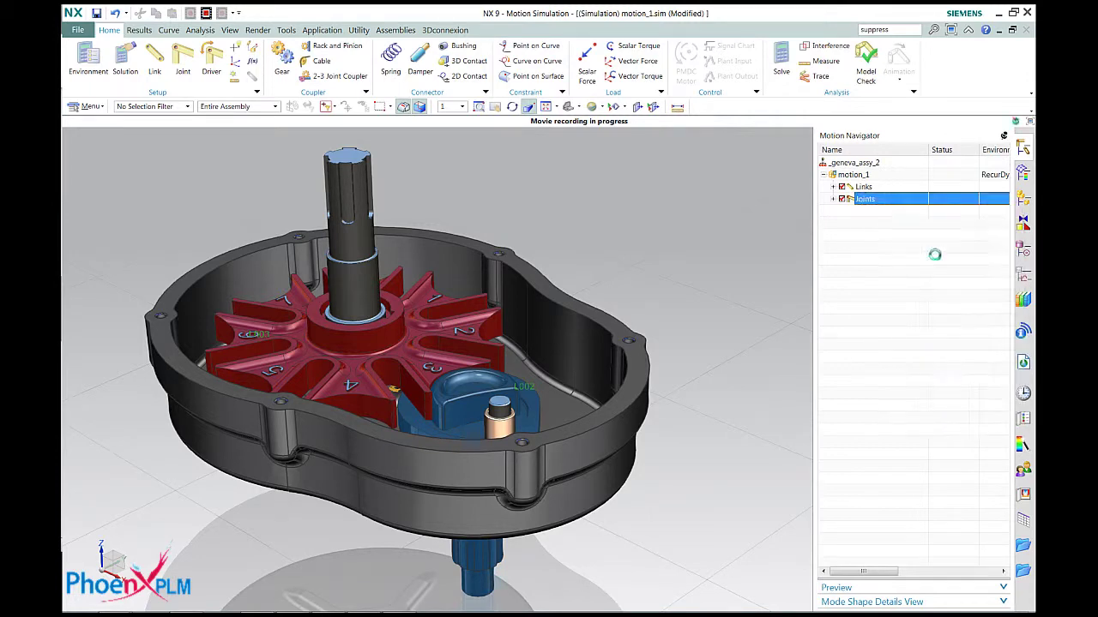
scroll(493, 506, up, 3)
click(405, 519)
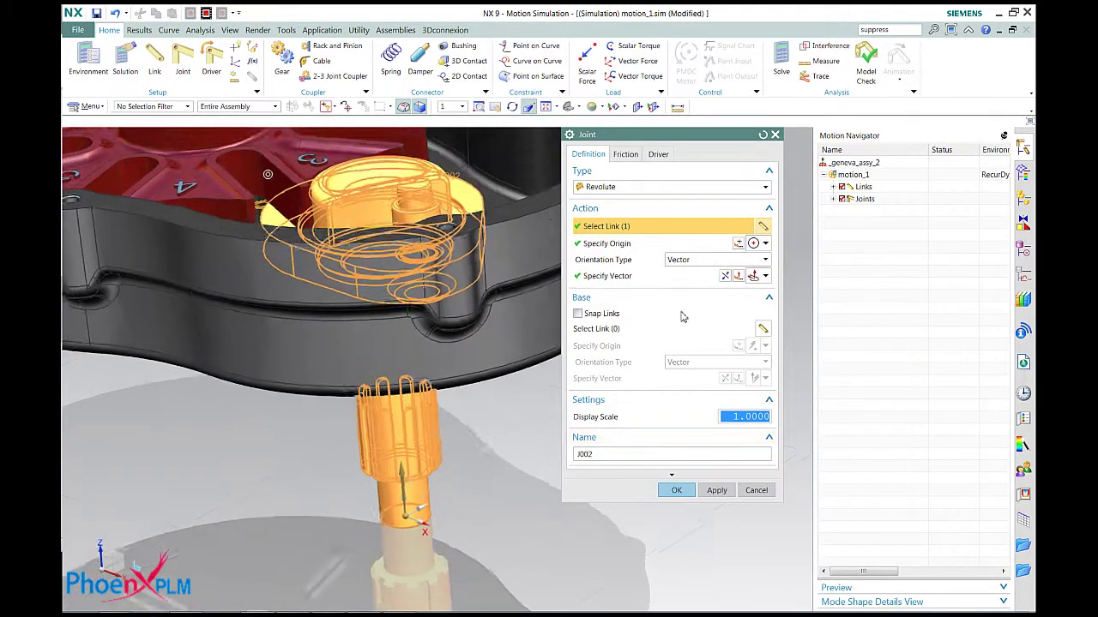
click(601, 328)
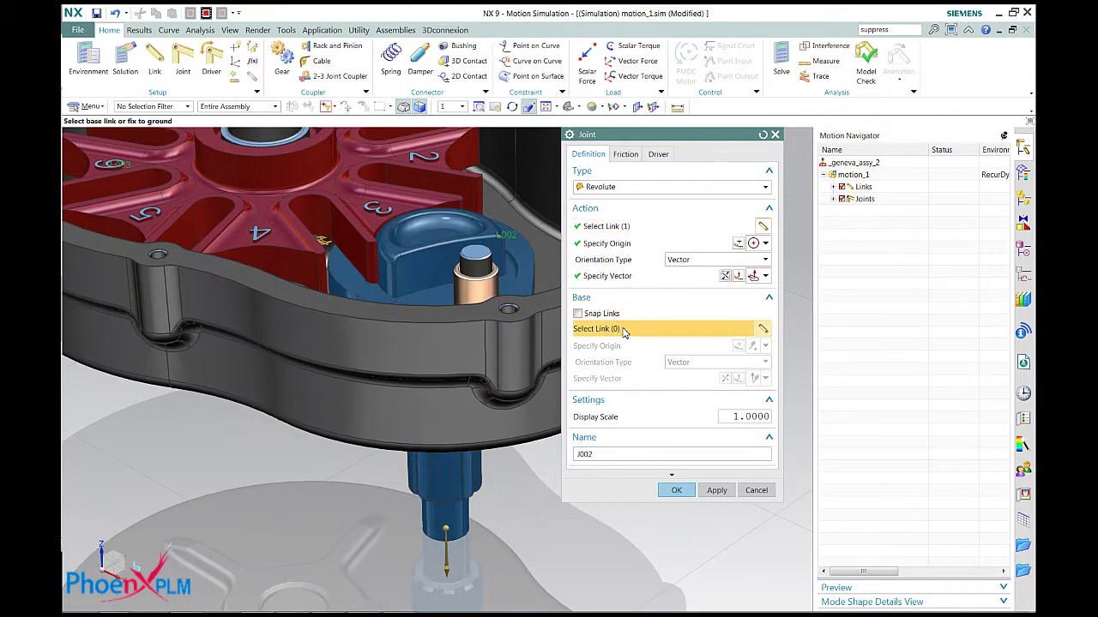
click(530, 367)
middle_drag(530, 367, 480, 309)
Add a constant rotation driver with an initial velocity to the input shaft's revolute joint and create the joint
click(658, 154)
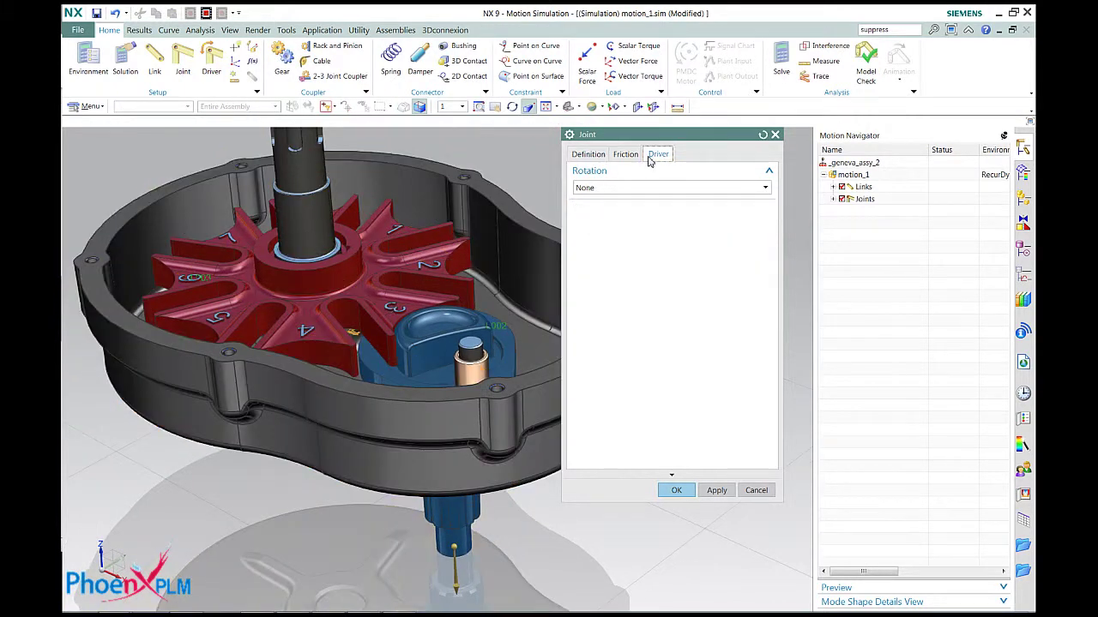
click(647, 187)
click(648, 212)
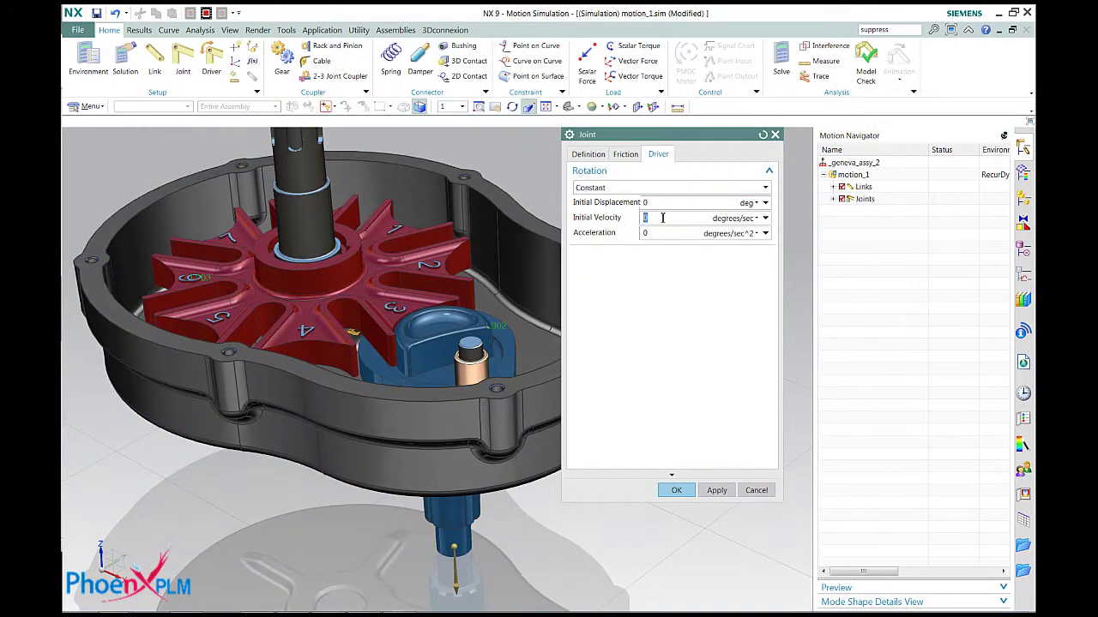
click(717, 490)
Create a revolute joint on the Geneva wheel link, centred on its shaft's lower circular edge, with the housing as base link
scroll(463, 497, up, 3)
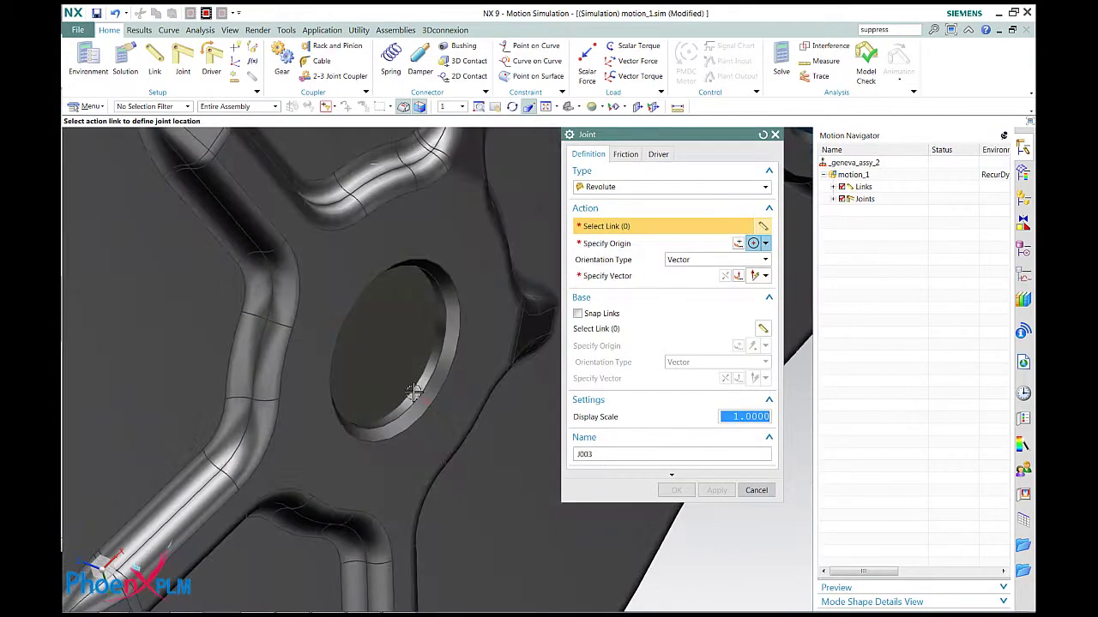
click(326, 335)
middle_drag(326, 335, 607, 316)
click(597, 328)
middle_drag(481, 360, 289, 412)
click(289, 412)
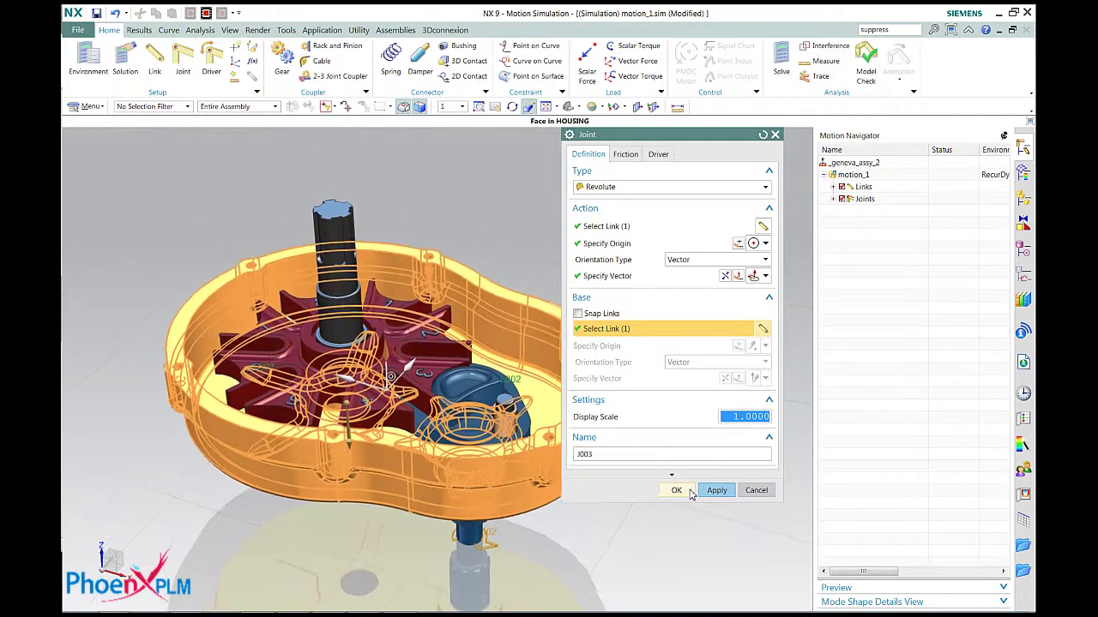
click(676, 490)
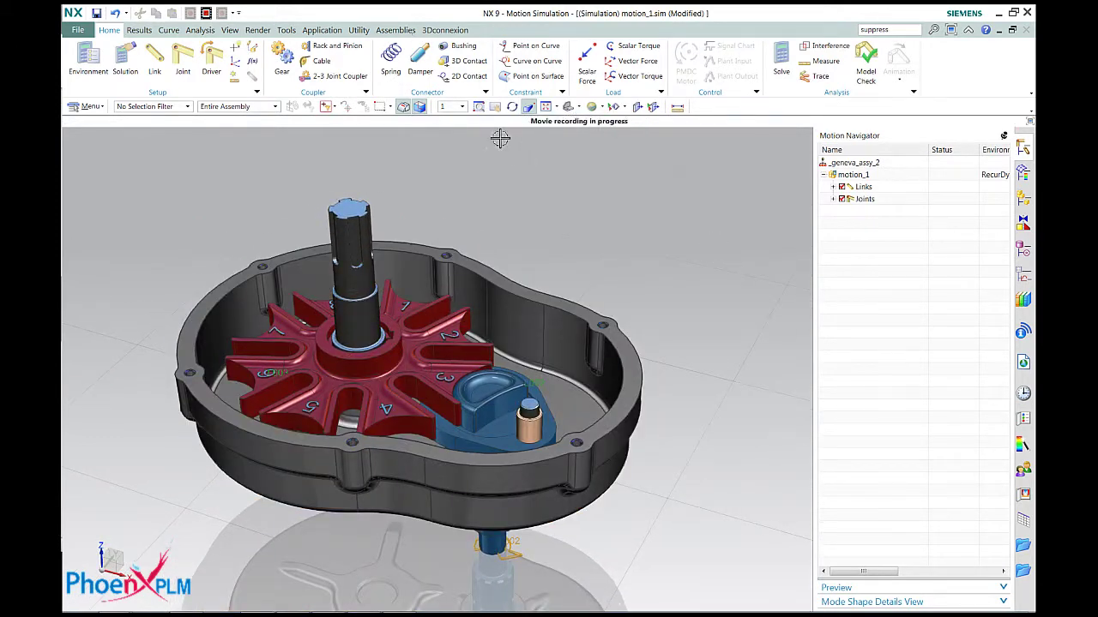
Create two 3D contacts with the Geneva wheel as base, one for the drive pin's roller and one for the blue input shaft body
click(468, 61)
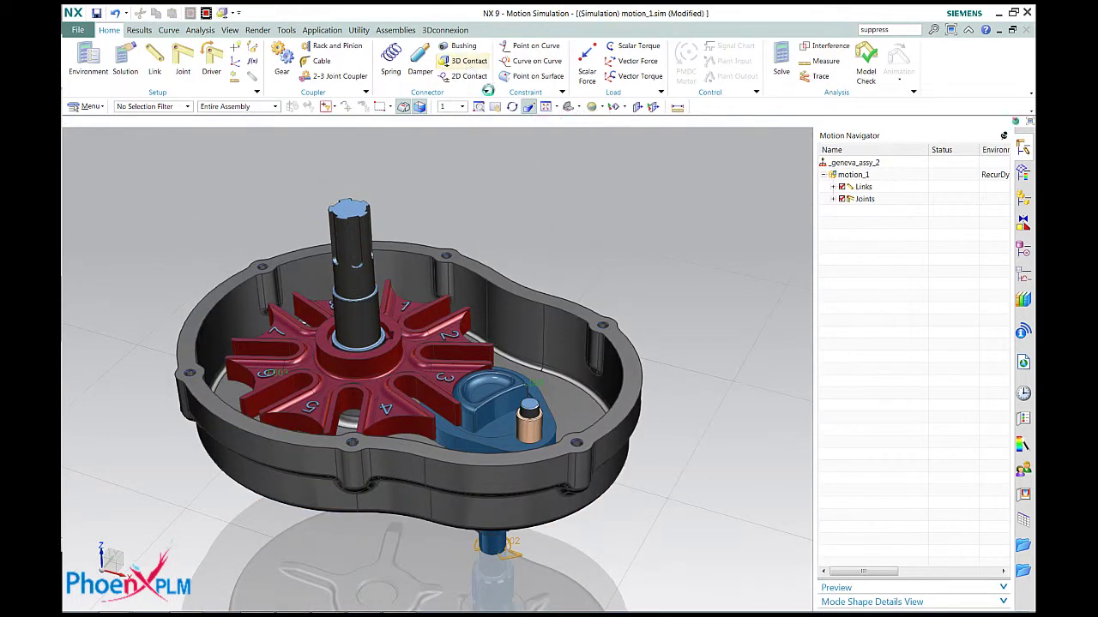
click(525, 429)
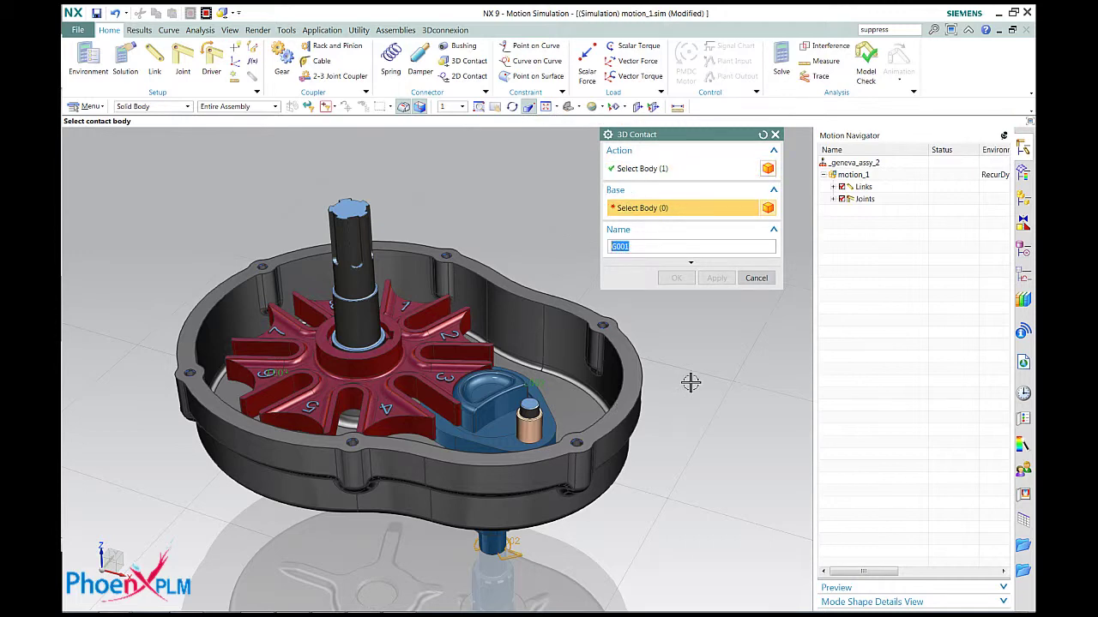
click(395, 373)
click(716, 278)
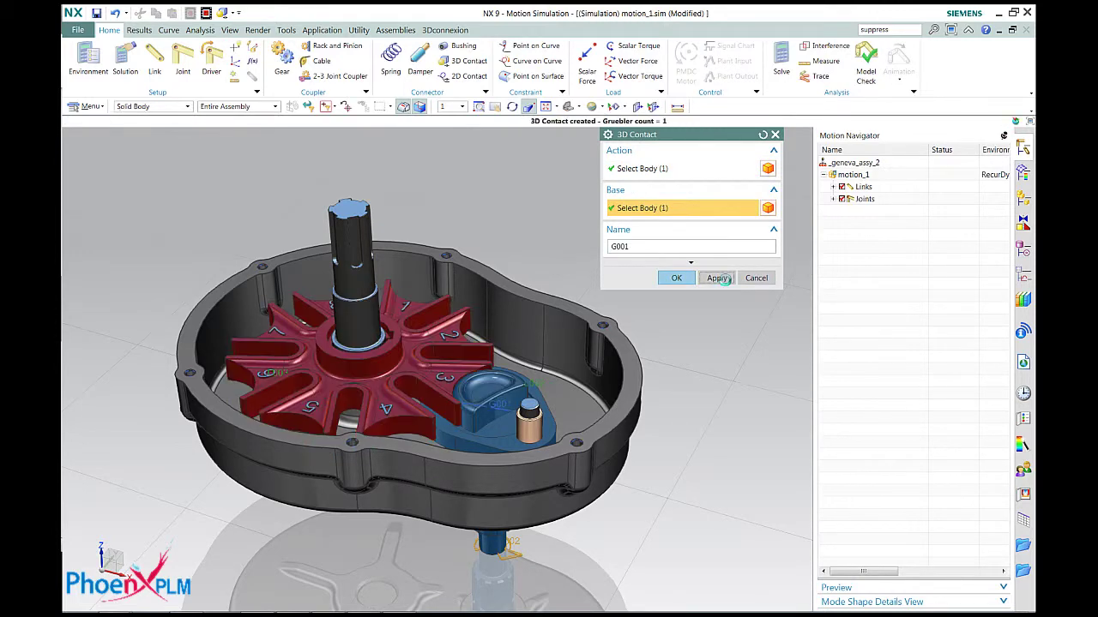
click(463, 391)
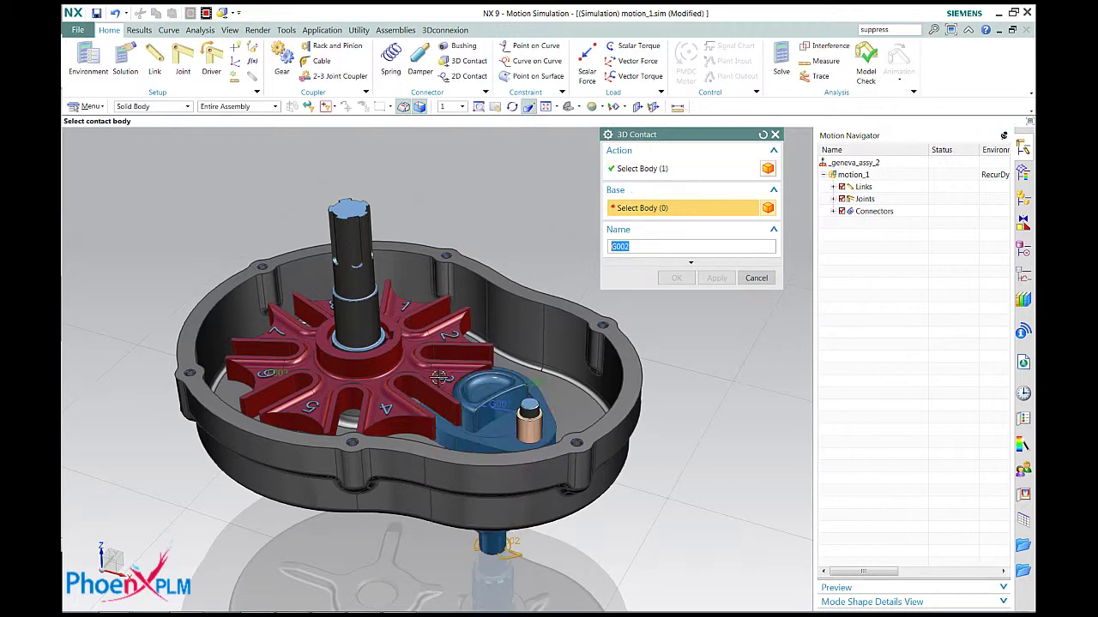
click(470, 370)
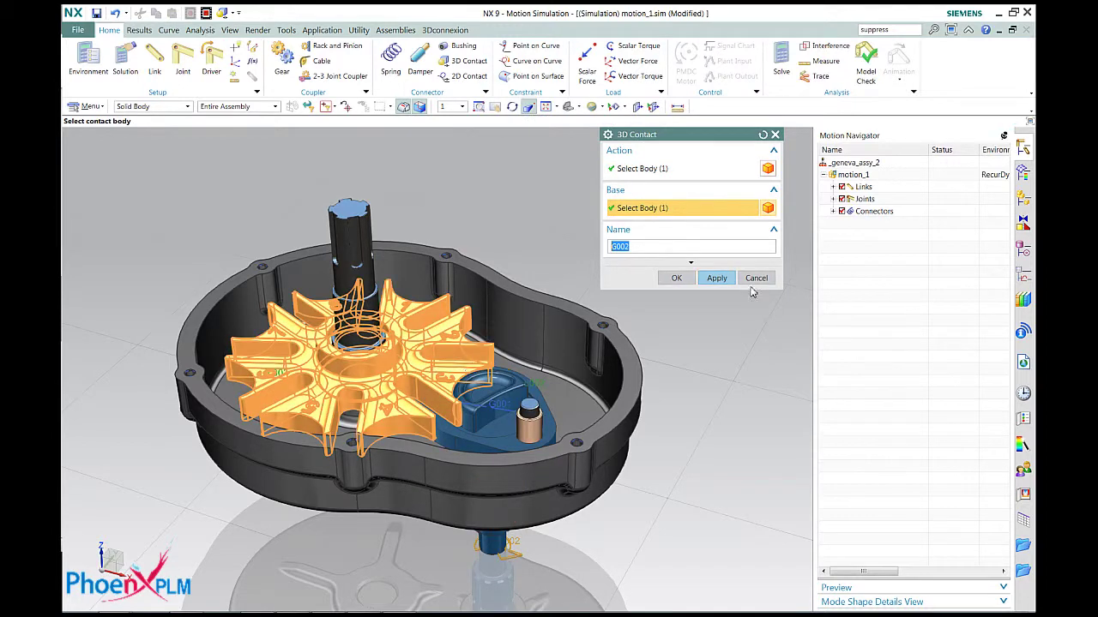
click(676, 278)
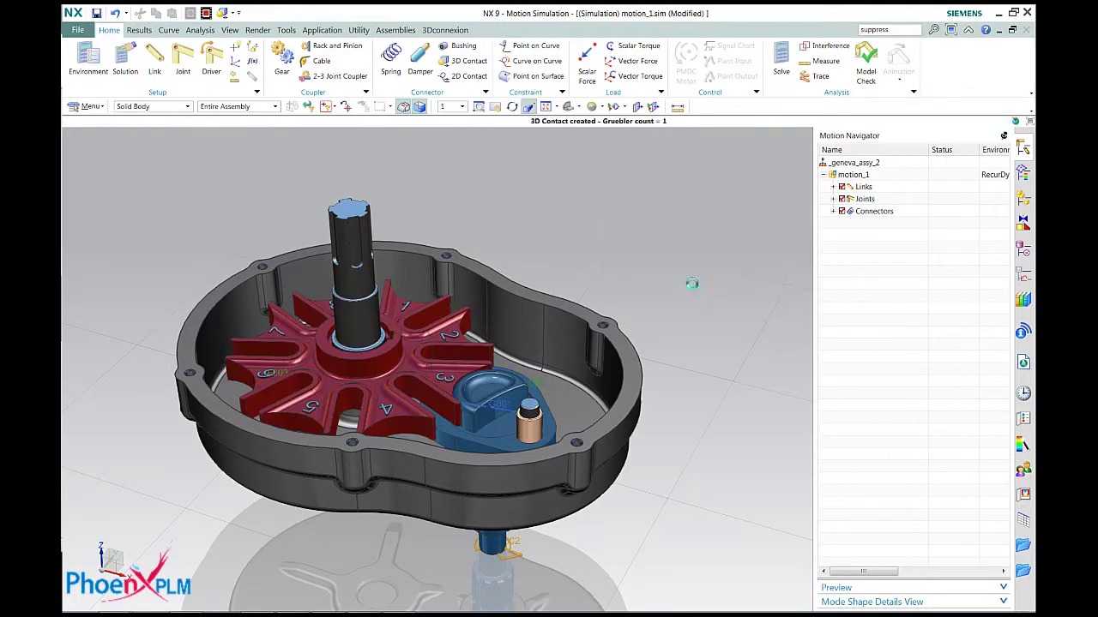
Create and solve a Normal Run Kinematics/Dynamics solution for motion_1 with a time of 8 sec and Solve with OK enabled
right_click(856, 174)
click(903, 573)
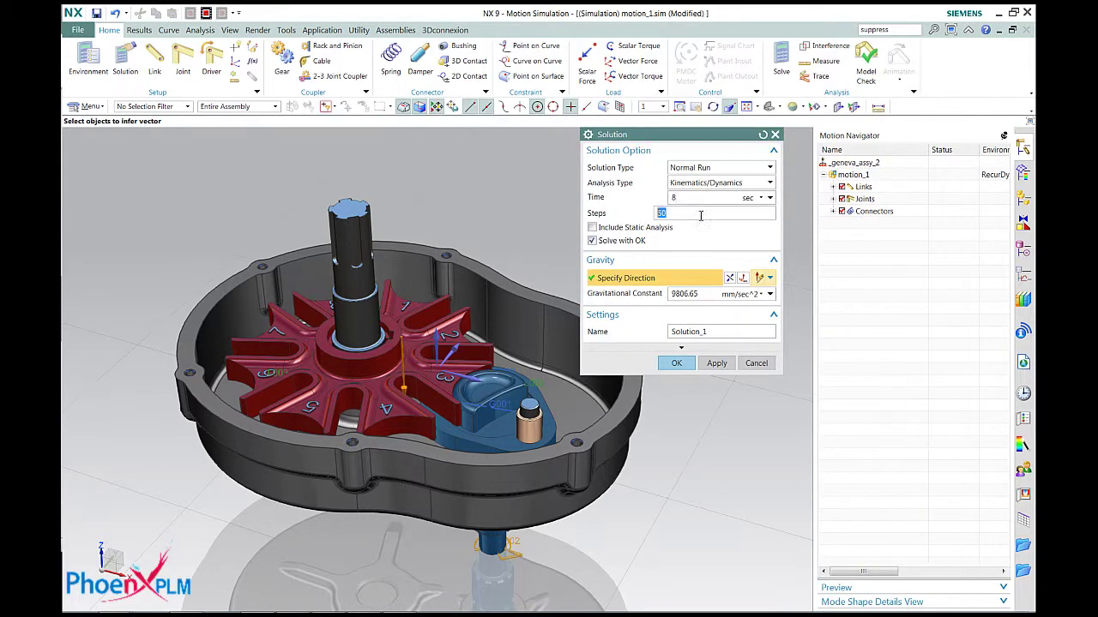
click(675, 364)
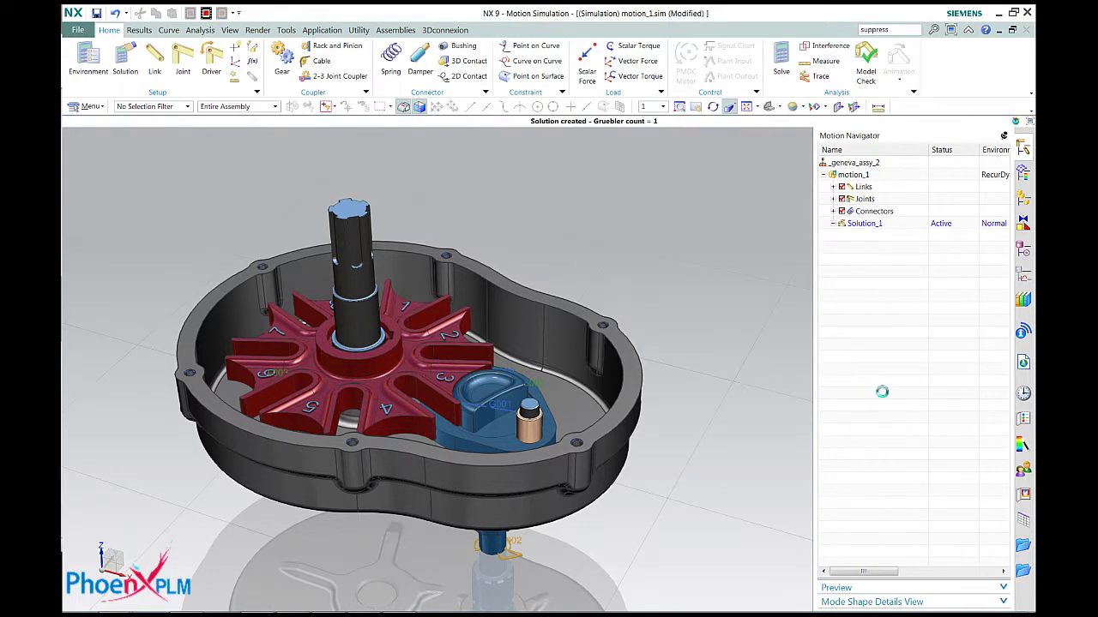